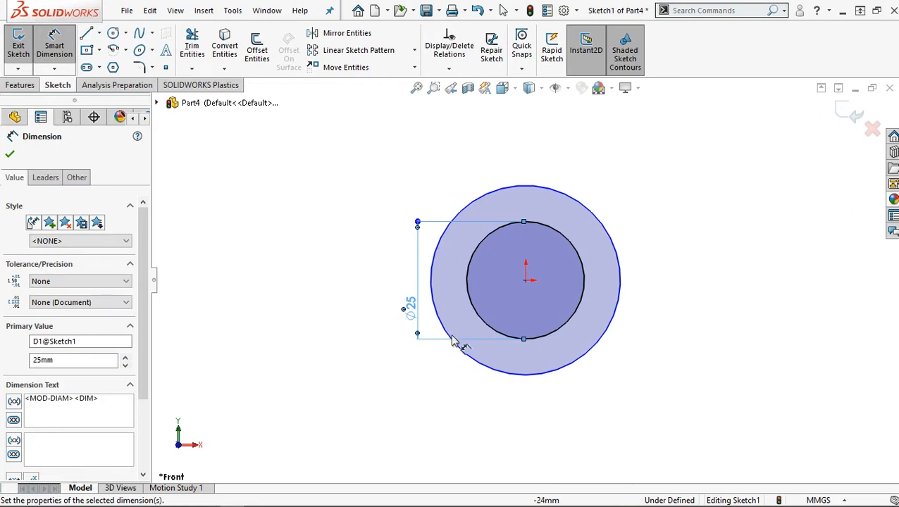
Dimension the outer circle around the origin with a diameter of 38 mm.
click(470, 357)
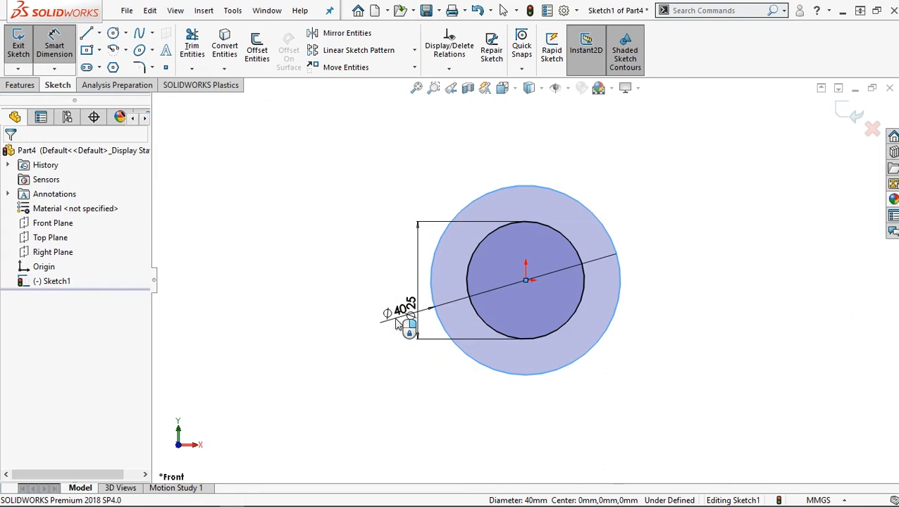
click(396, 322)
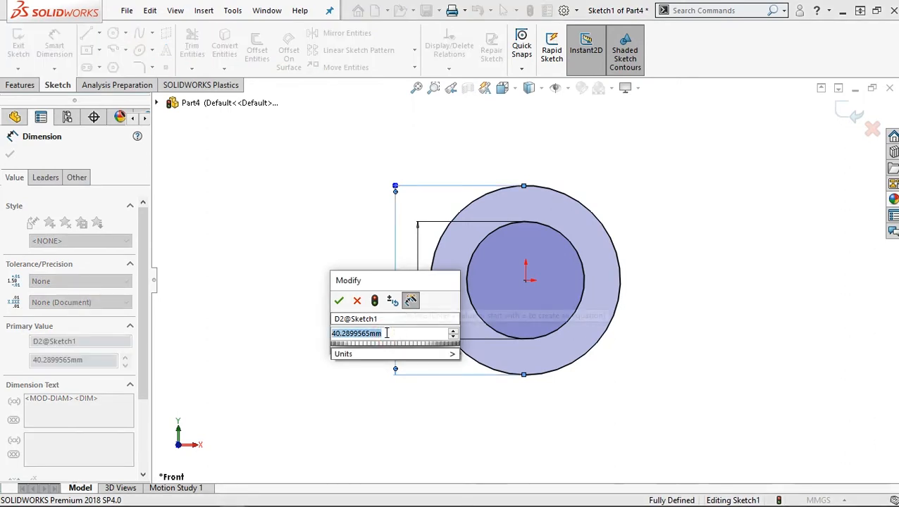
text(40)
click(339, 300)
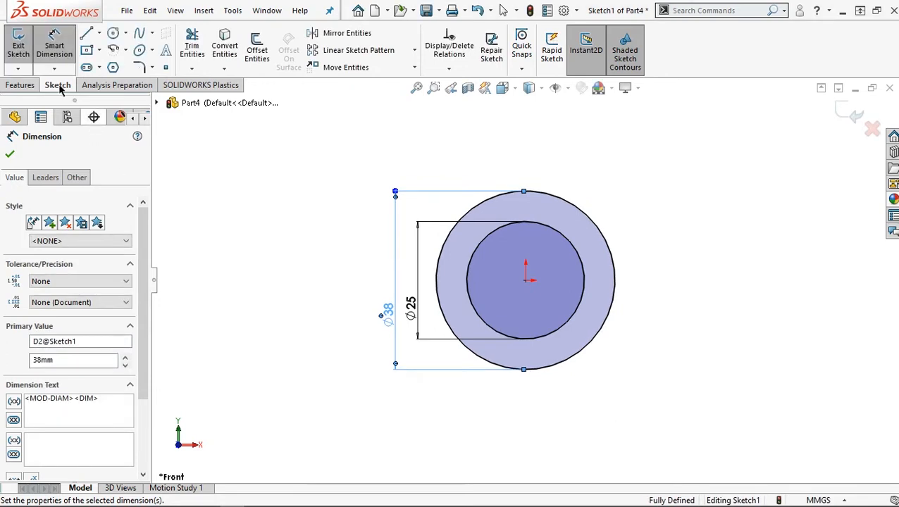
Sketch a center rectangle about 59 mm tall from the origin, enclosing both circles.
click(99, 54)
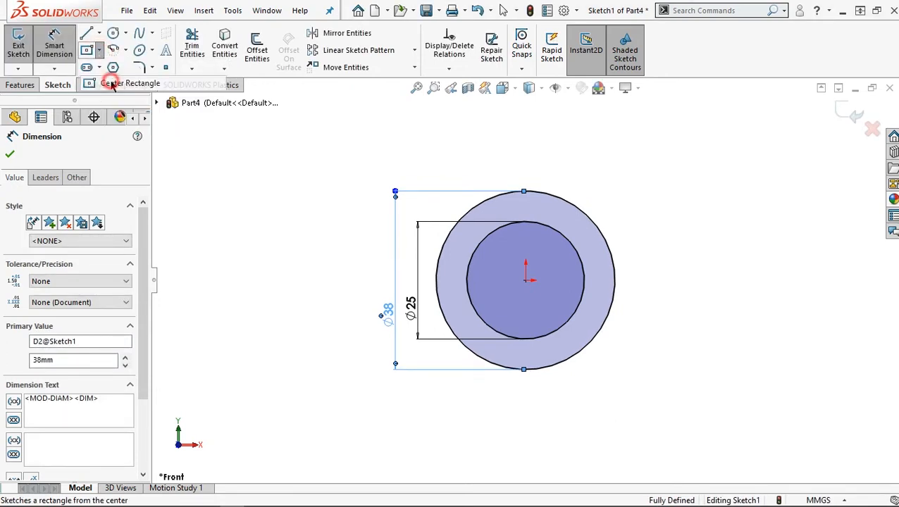
click(526, 281)
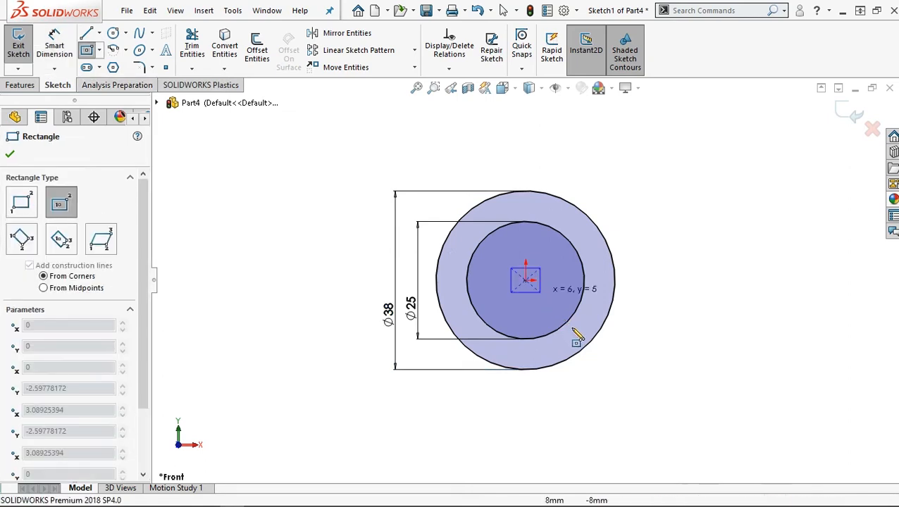
click(667, 418)
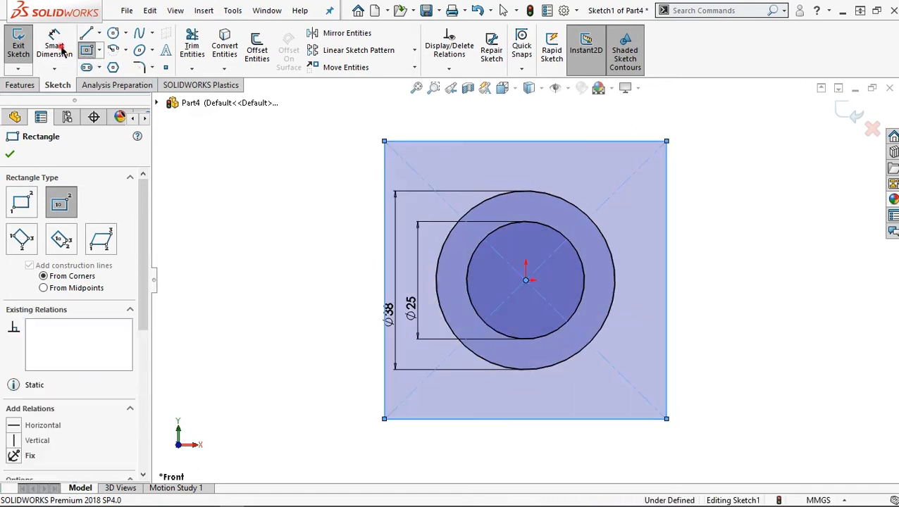
Dimension the rectangle's left side with a length of 62 mm.
click(61, 46)
click(386, 174)
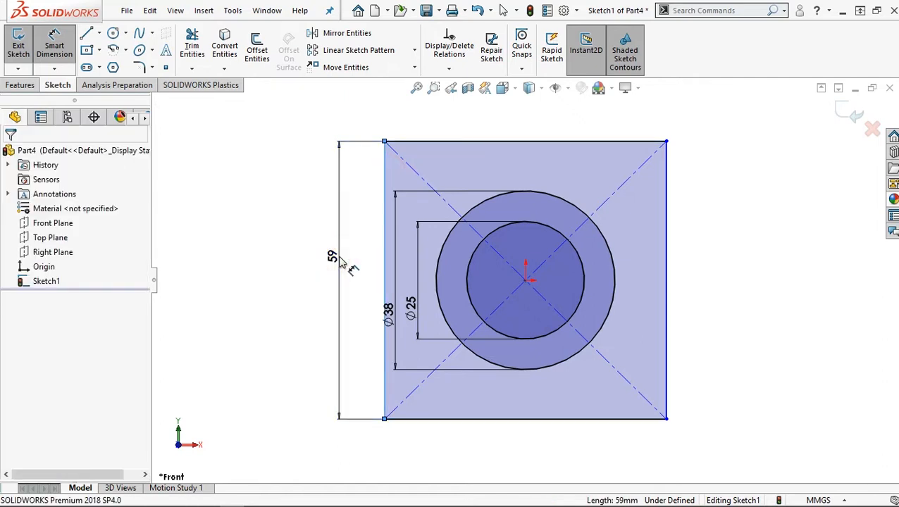
click(342, 262)
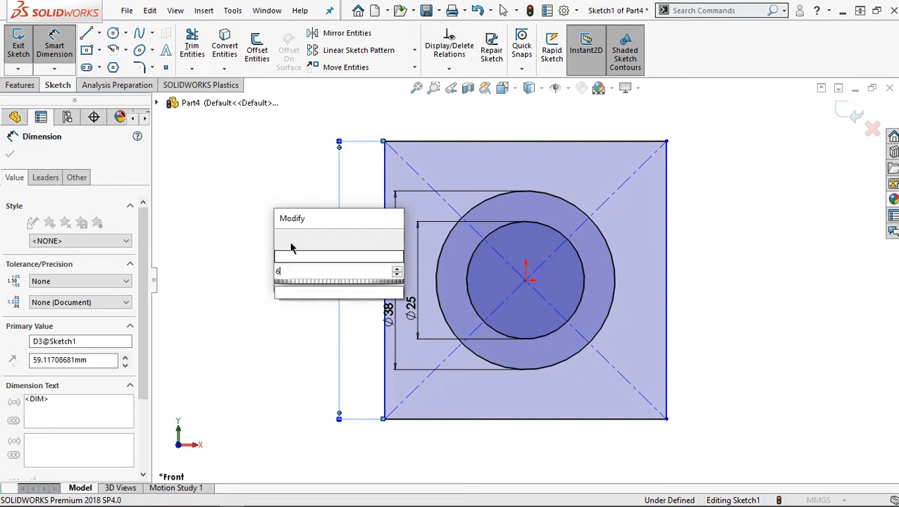
click(284, 237)
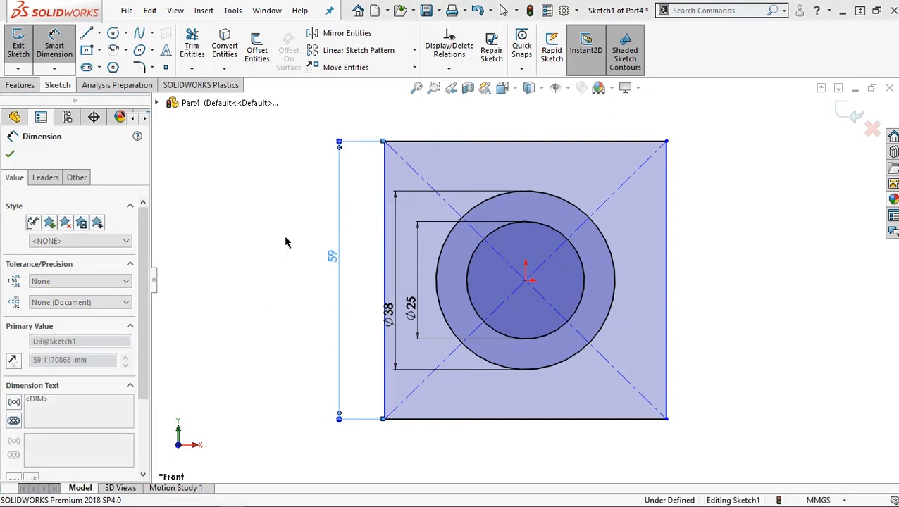
click(11, 157)
key(Escape)
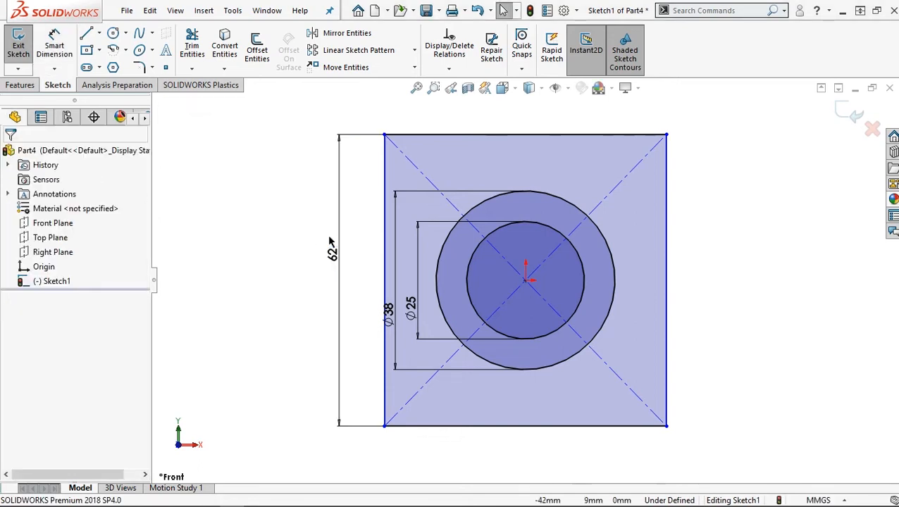
Add an Equal relation between the rectangle's left and upper sides.
click(383, 165)
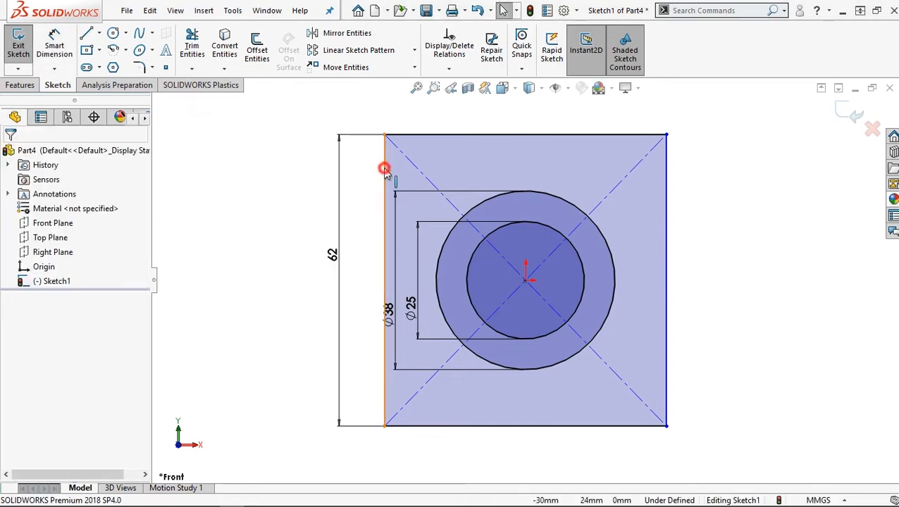
click(492, 135)
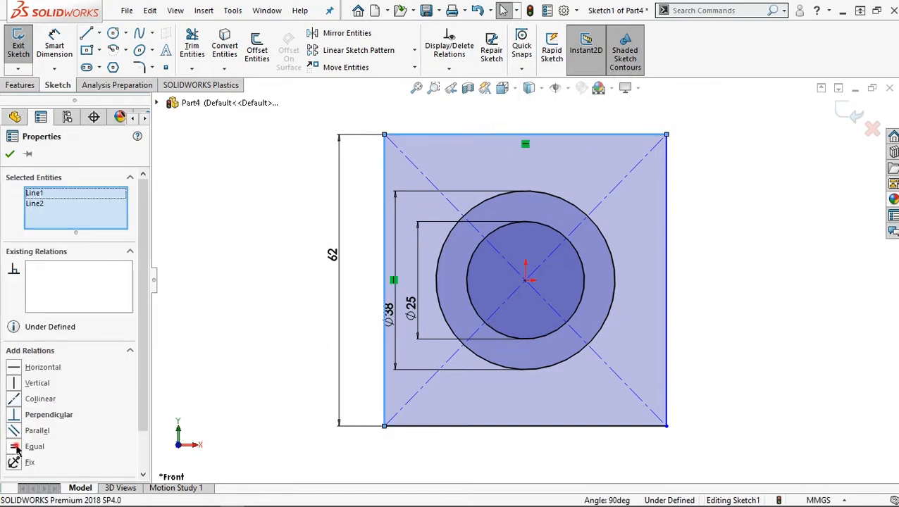
click(17, 447)
click(11, 154)
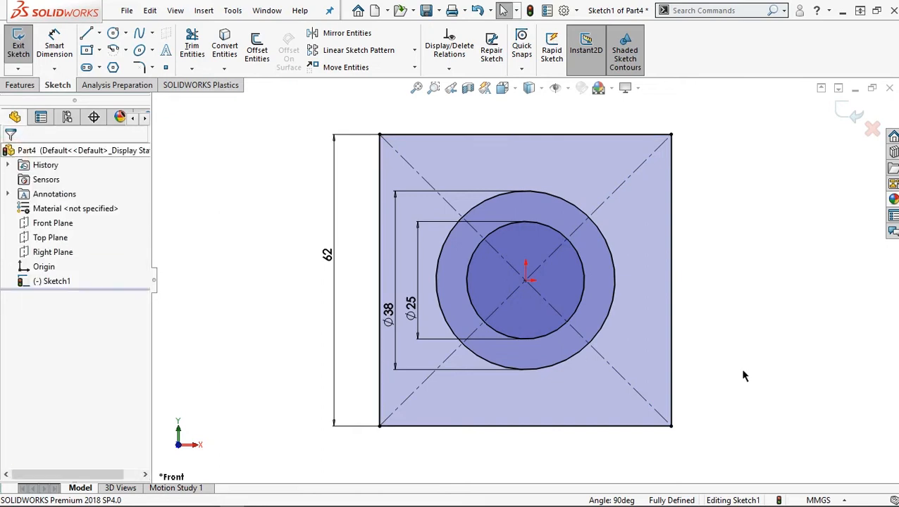
Draw a horizontal centerline from the origin to a point well beyond the square's right side.
scroll(777, 357, up, 4)
scroll(777, 356, down, 1)
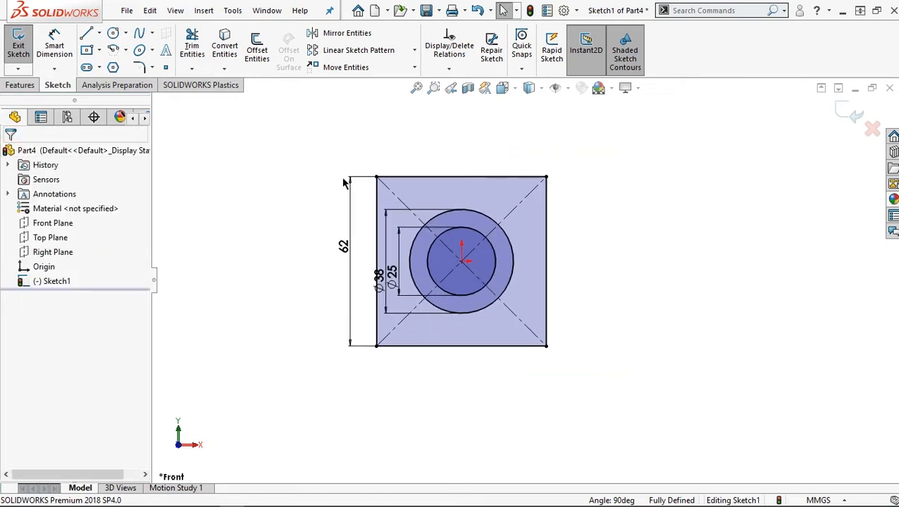
click(86, 35)
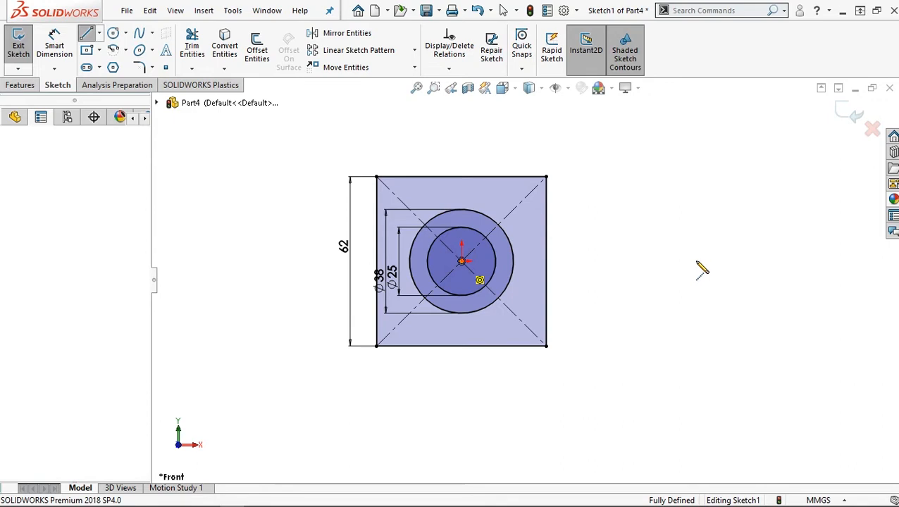
click(765, 261)
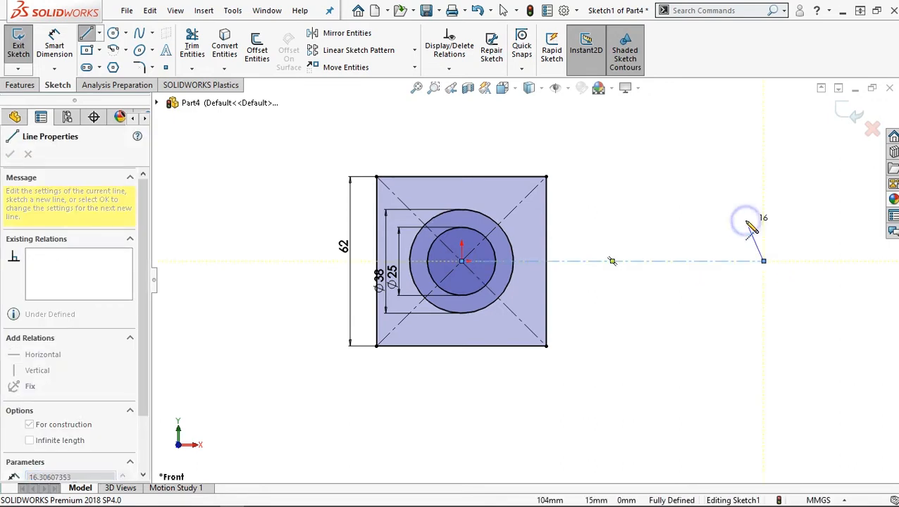
right_click(748, 224)
click(770, 233)
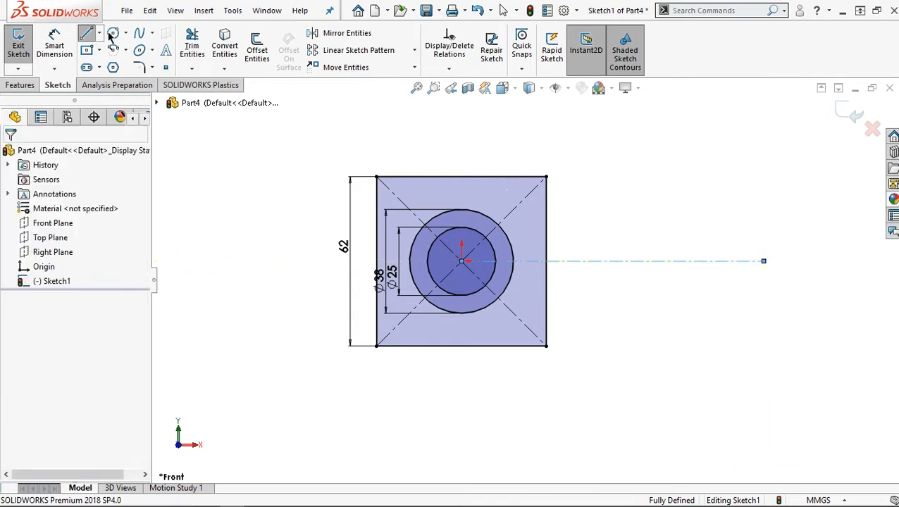
Sketch a circle centred on the centerline about 87 mm right of the origin and set its diameter to 32 mm.
click(700, 261)
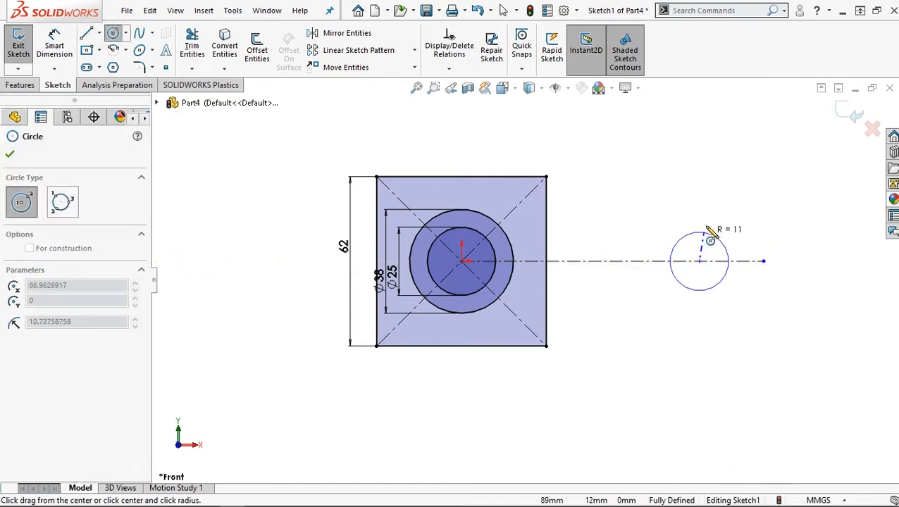
click(707, 226)
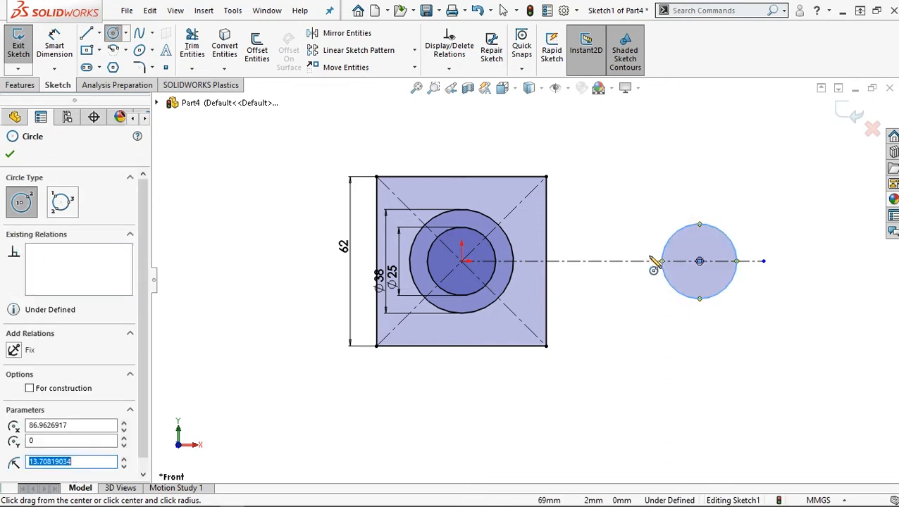
click(54, 45)
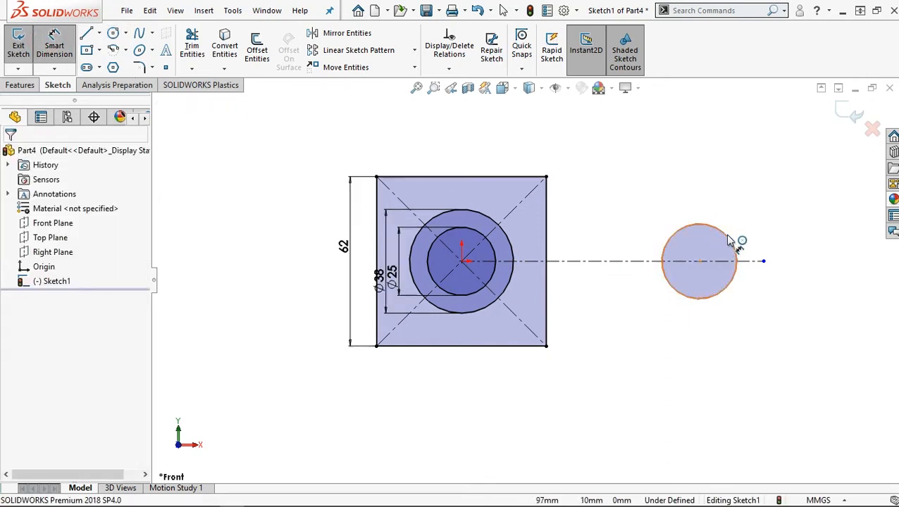
click(778, 251)
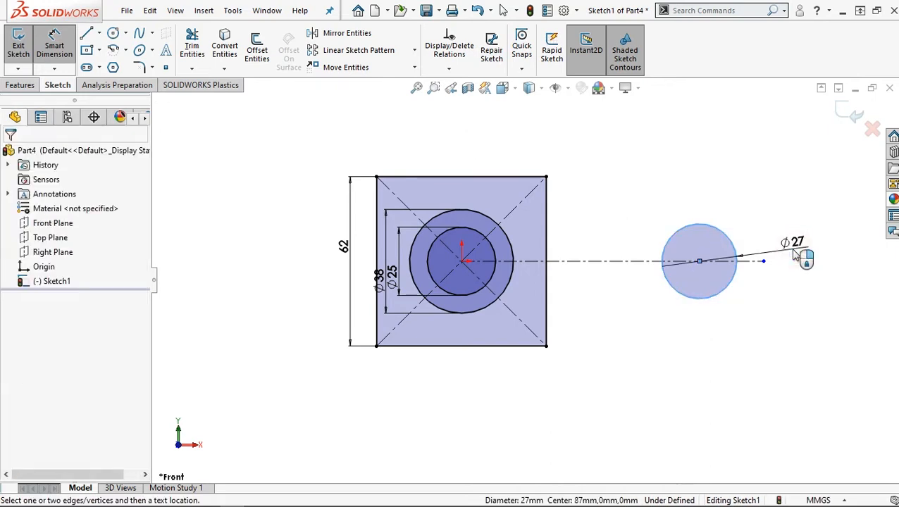
click(795, 255)
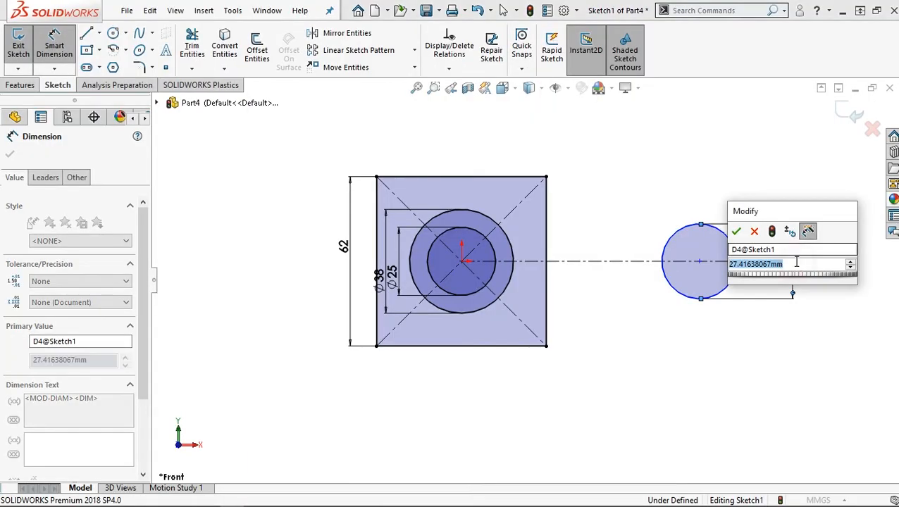
text(32)
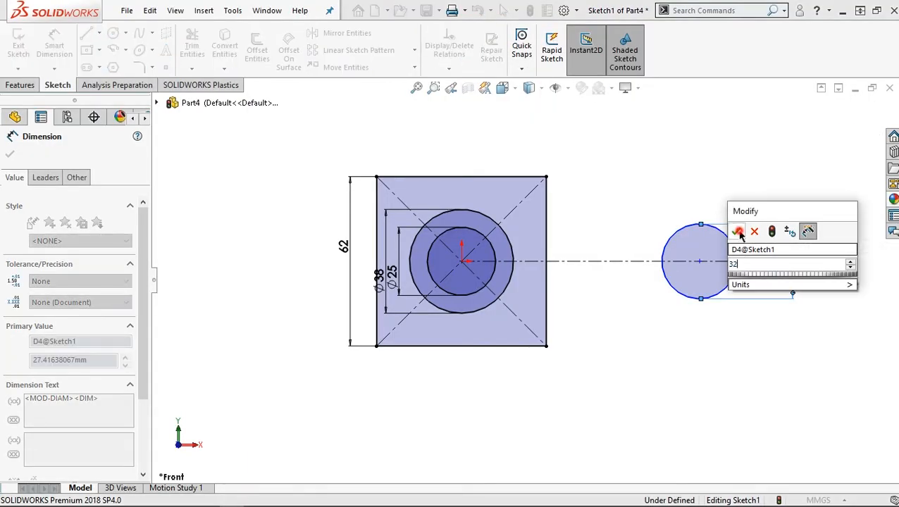
click(736, 232)
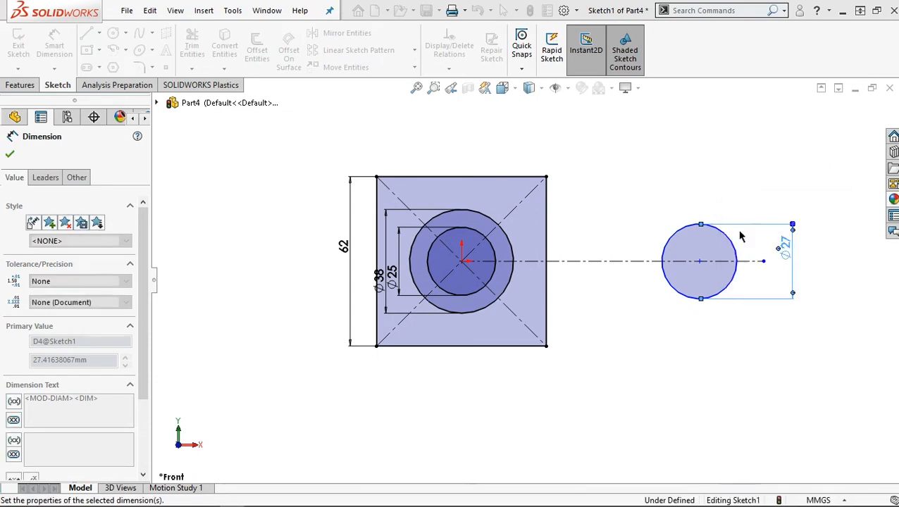
Dimension the horizontal distance from the square's right side to the 32 mm circle's center as 50 mm.
click(699, 263)
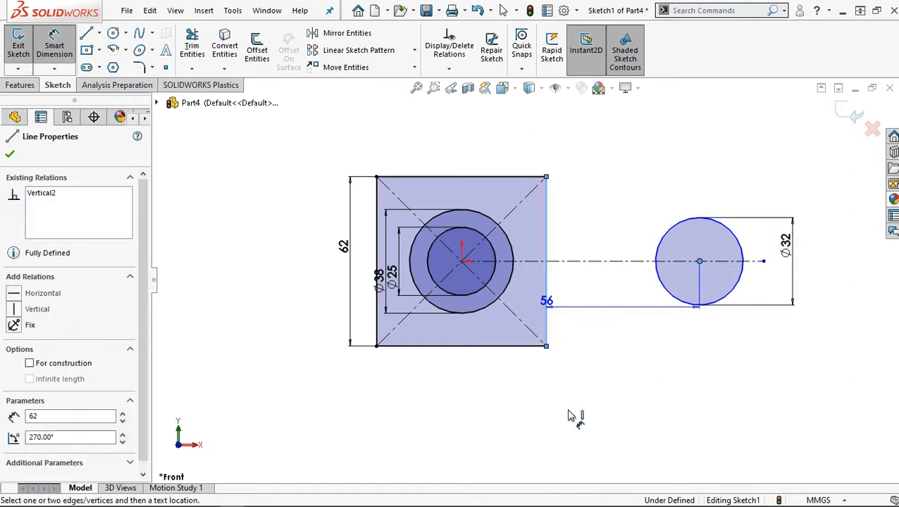
click(596, 415)
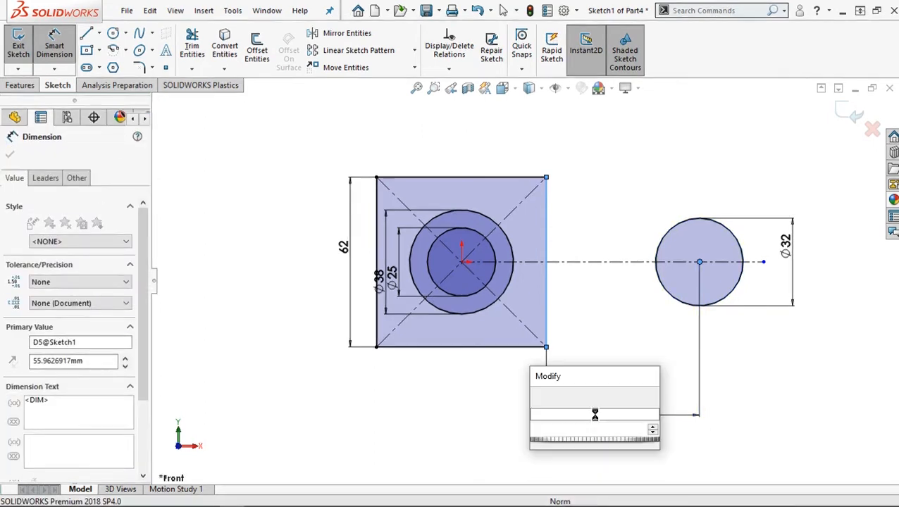
key(Return)
double_click(610, 415)
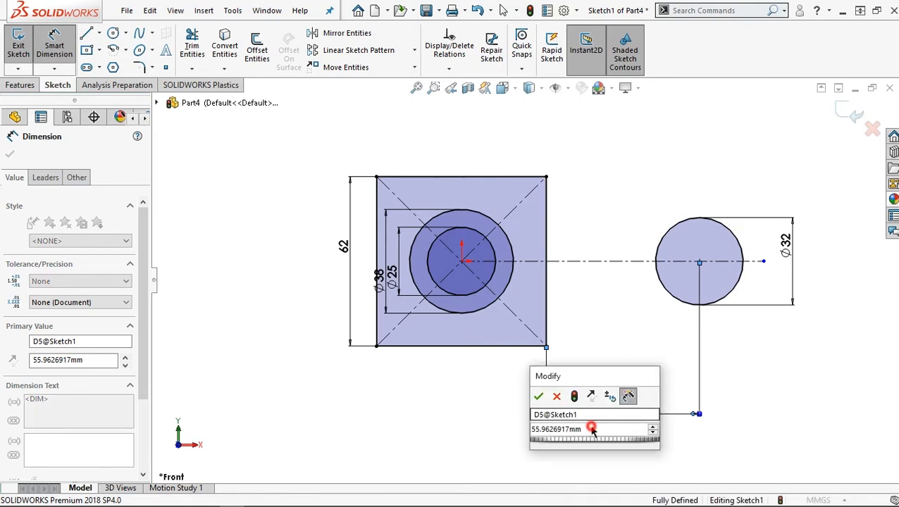
text(56)
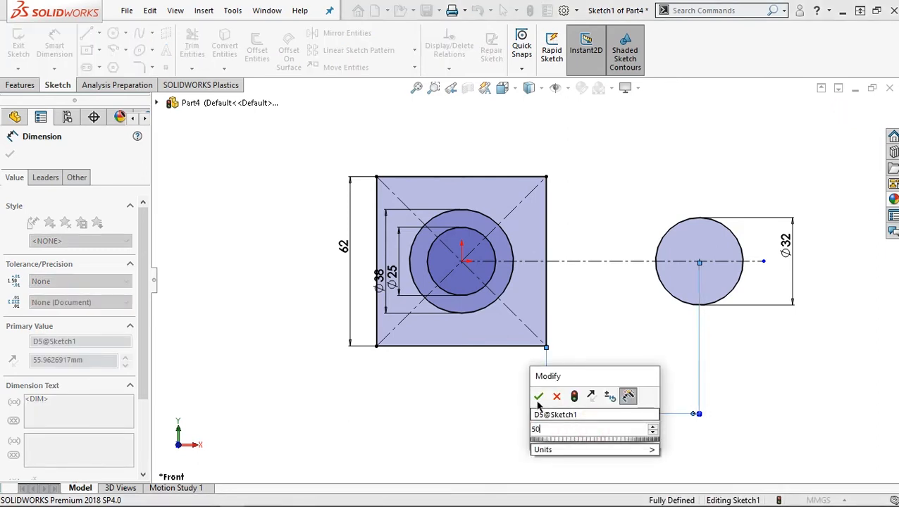
click(538, 396)
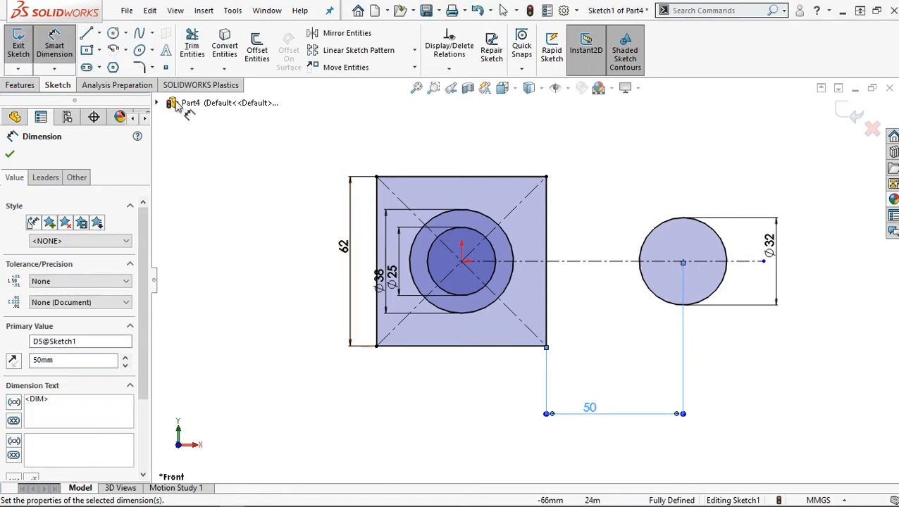
Sketch a larger circle with a radius of about 31 mm, concentric with the 32 mm circle.
click(113, 35)
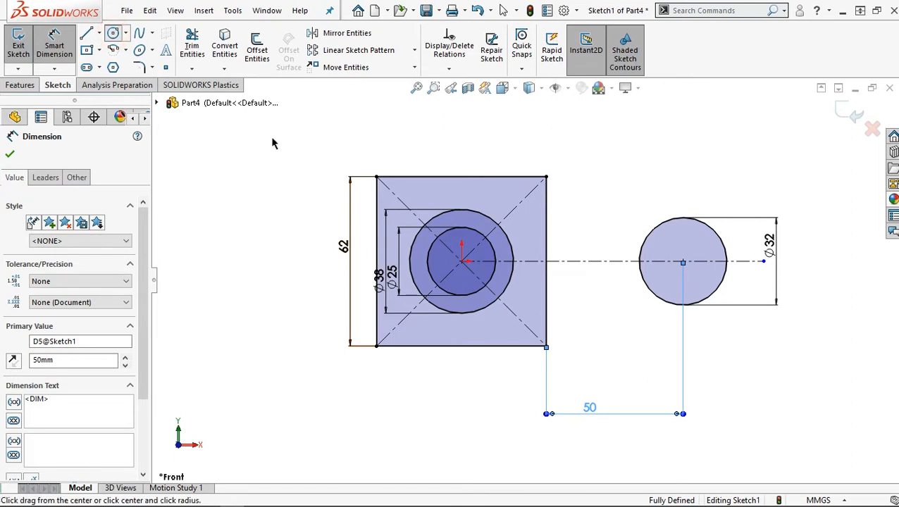
click(683, 261)
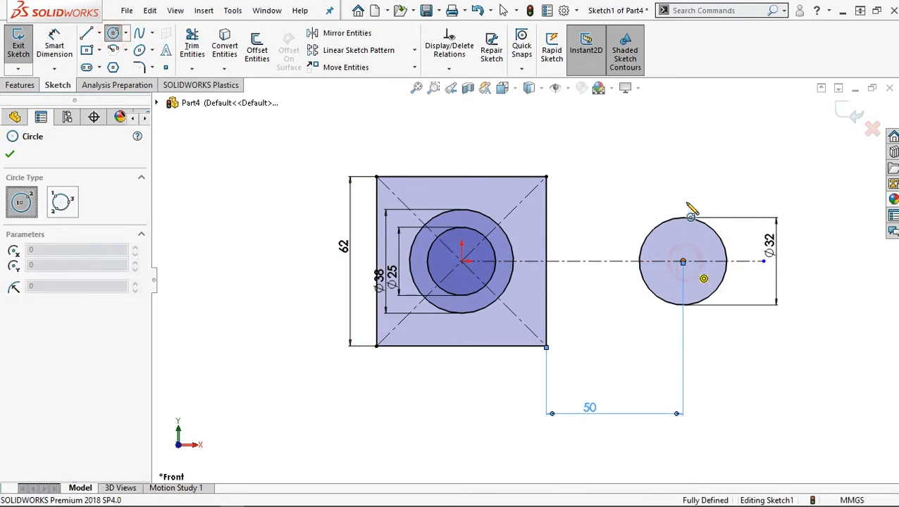
click(682, 179)
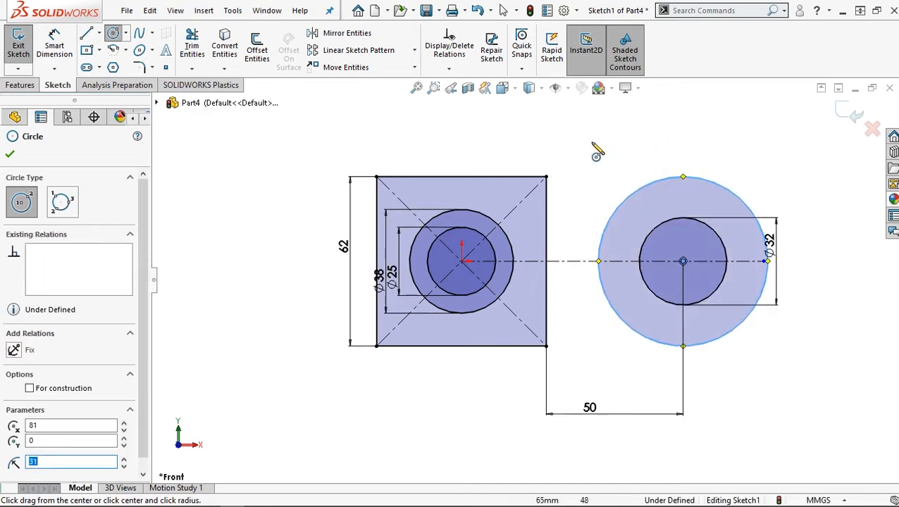
Dimension the outer circle around the 32 mm circle with a diameter of 100 mm.
click(85, 33)
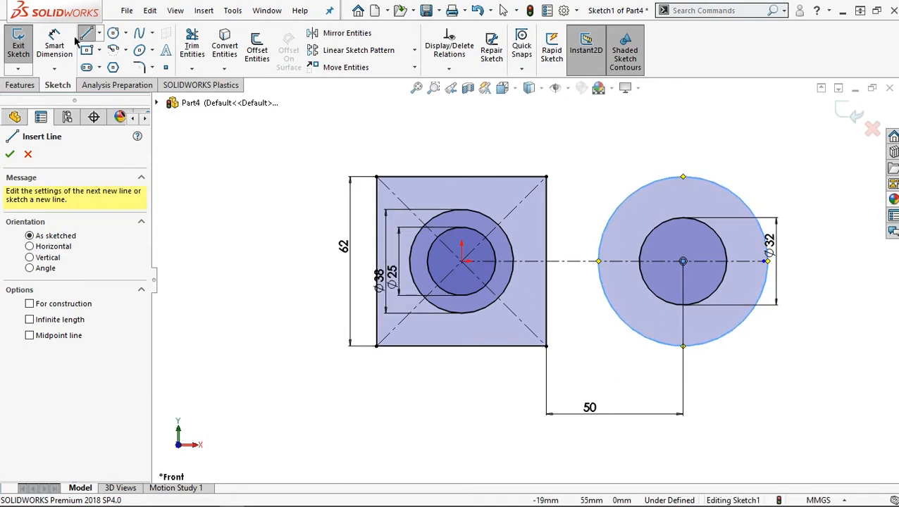
click(51, 44)
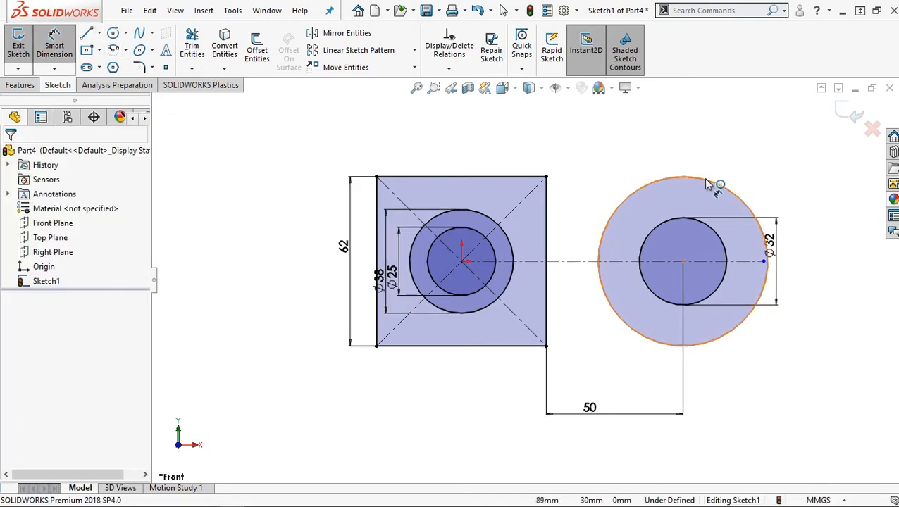
click(763, 236)
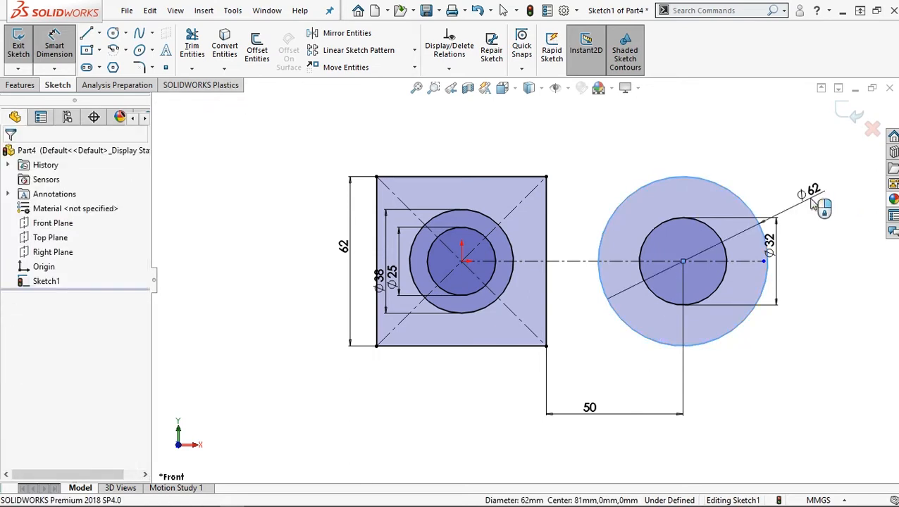
click(813, 203)
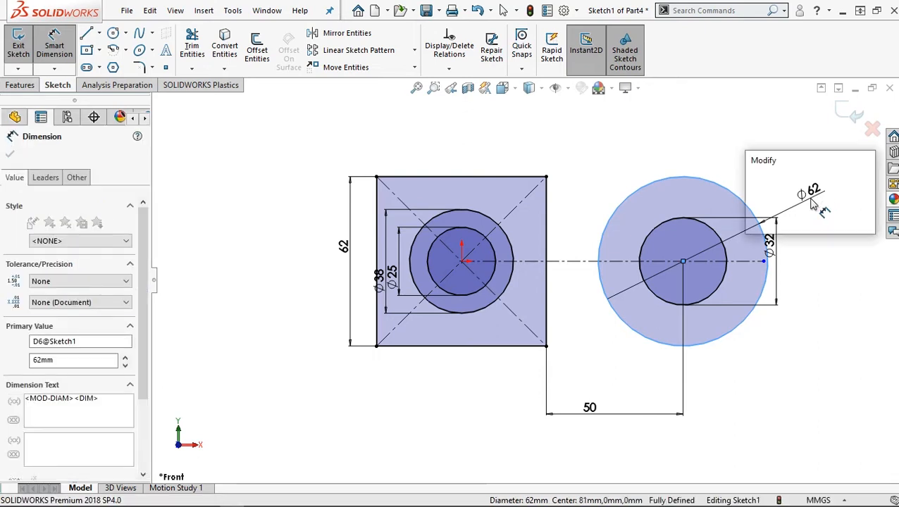
text(100)
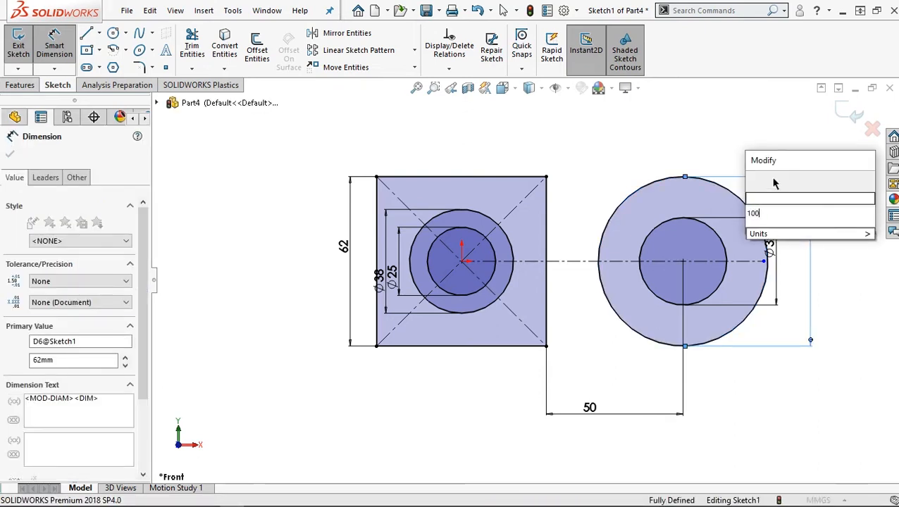
click(768, 181)
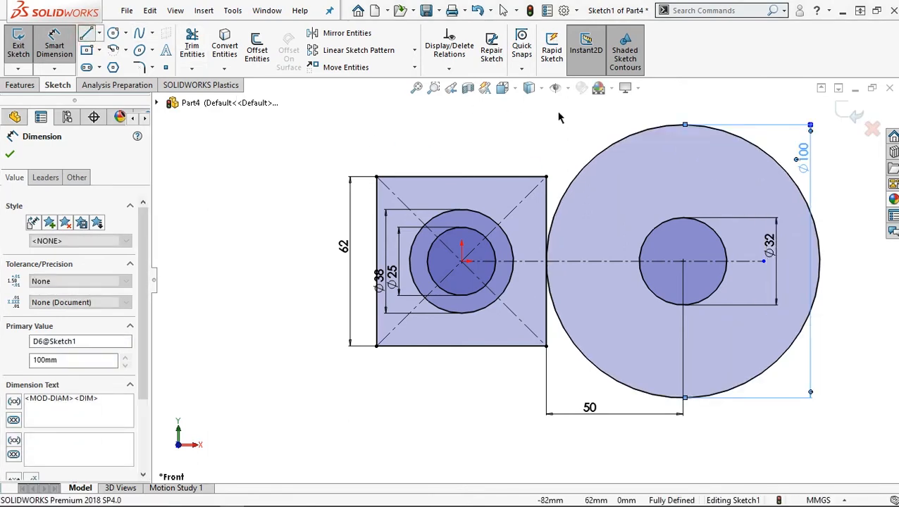
Draw three connected lines from the 100 mm circle's top point, 50 mm left, 100 mm down along the square's right side, and back to its bottom point.
click(684, 126)
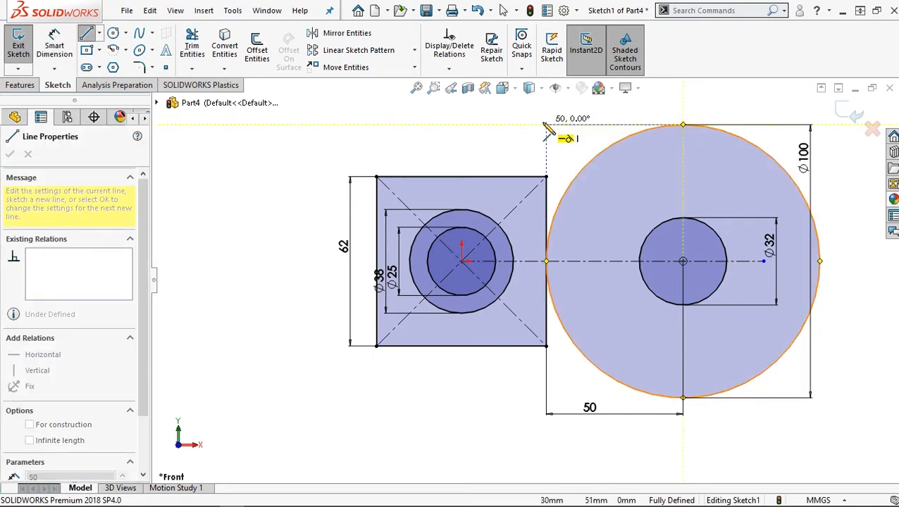
click(546, 125)
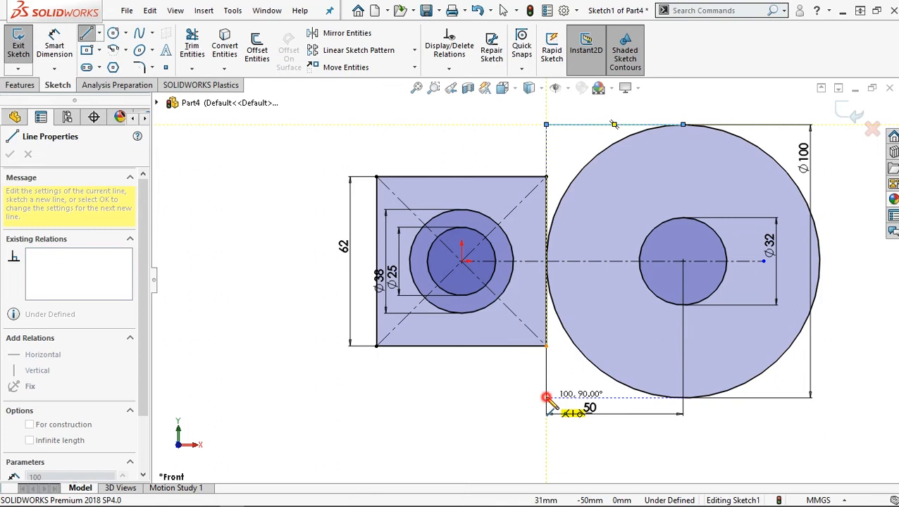
click(568, 399)
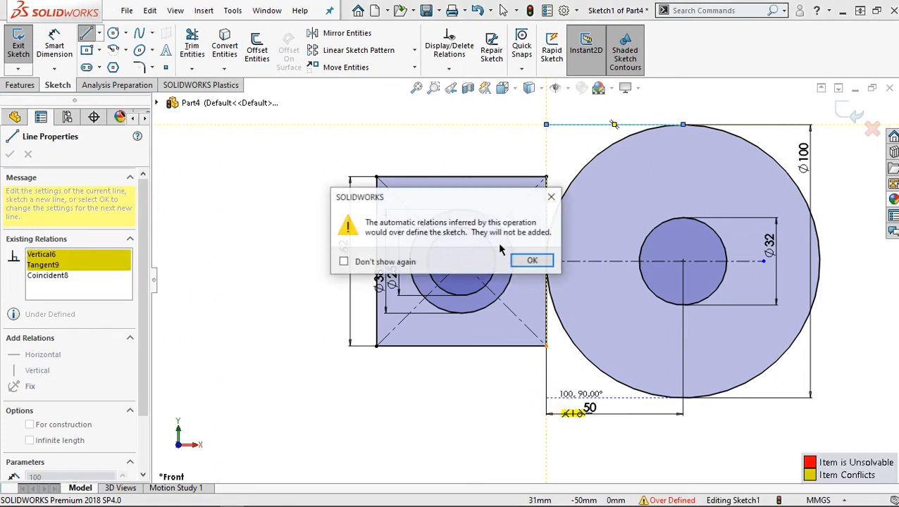
click(533, 261)
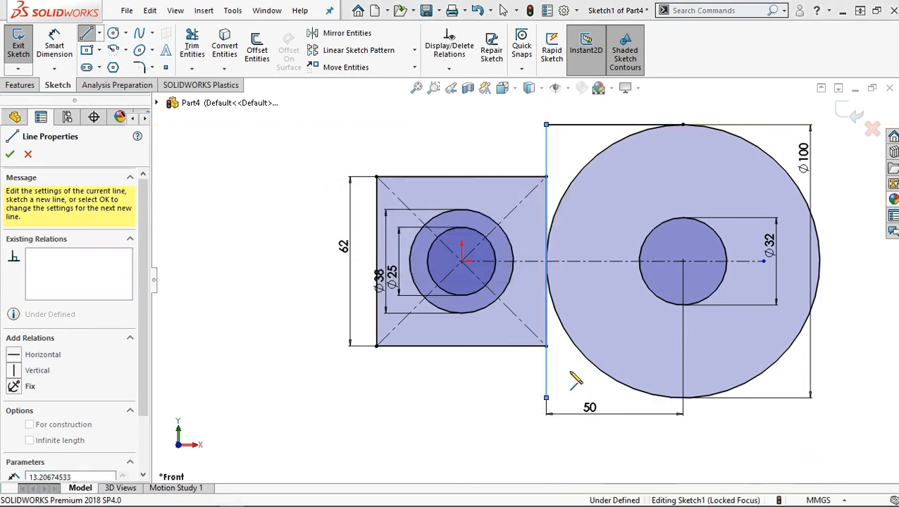
click(683, 397)
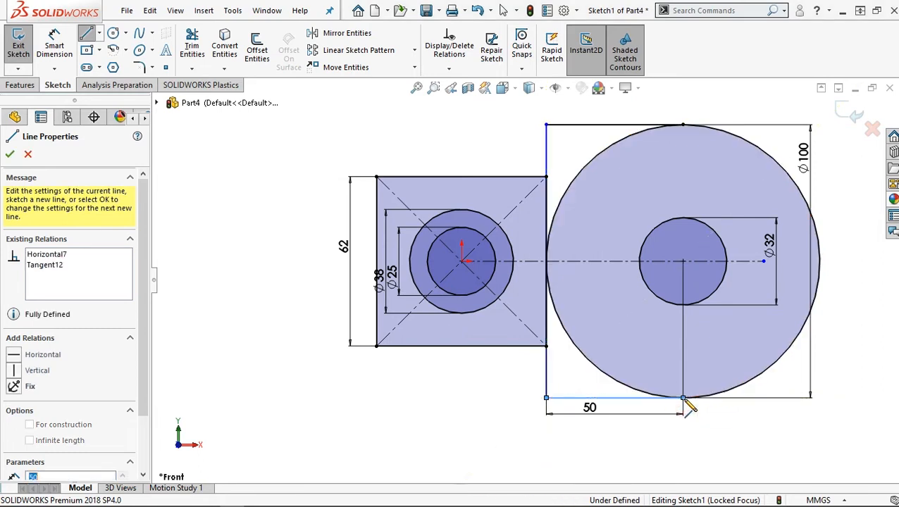
key(Escape)
Trim away both left quarter arcs of the 100 mm circle to leave a D-shaped outline.
click(191, 46)
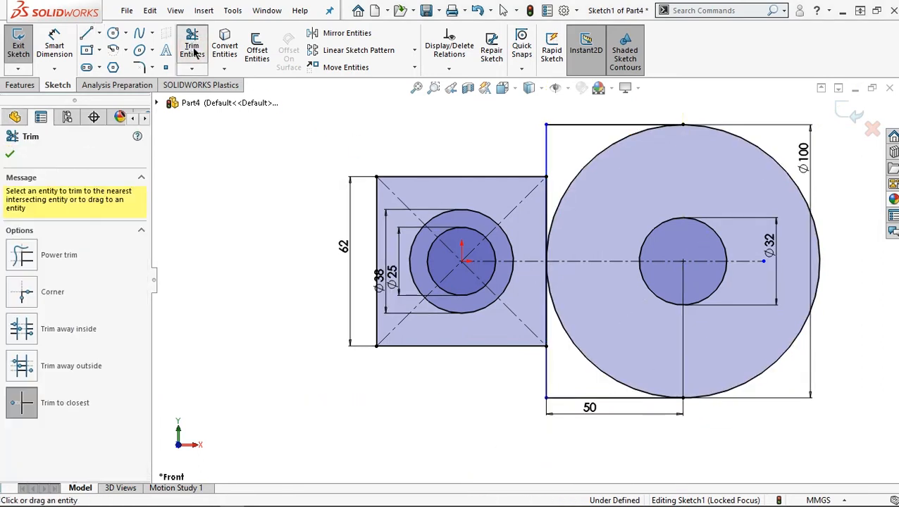
click(595, 162)
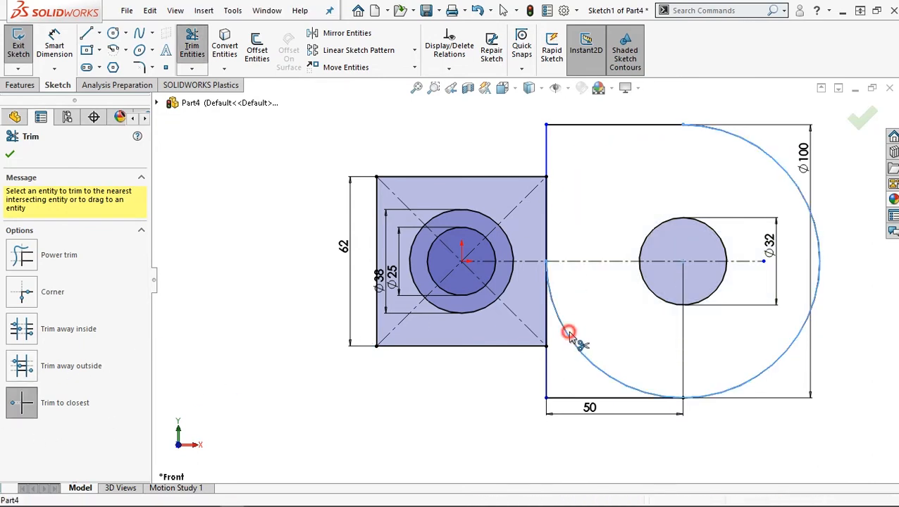
click(570, 336)
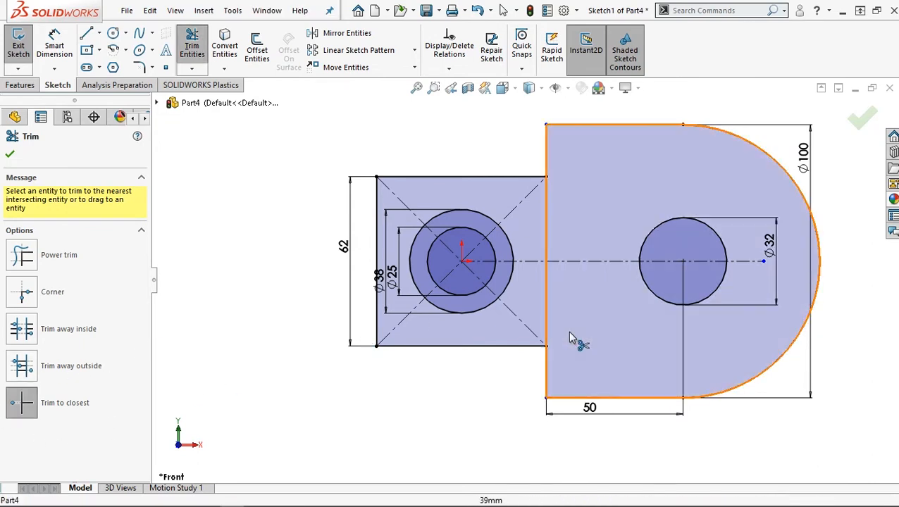
click(9, 155)
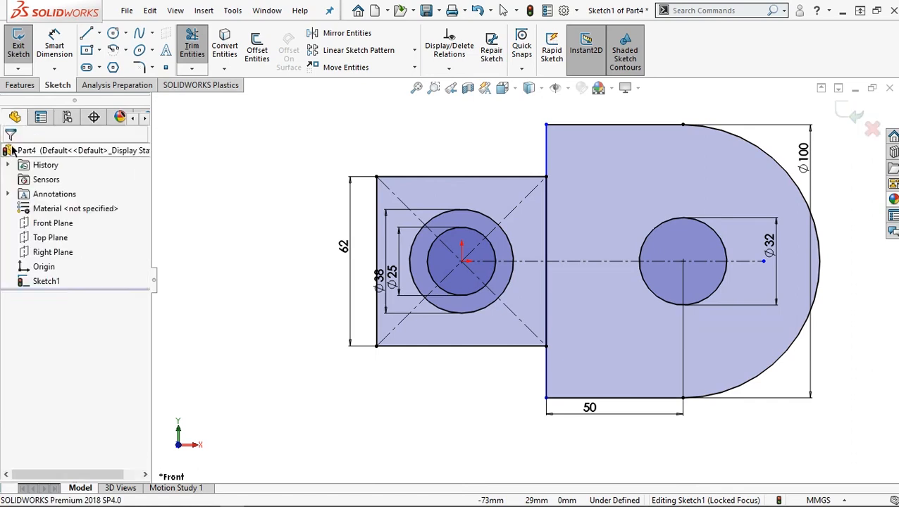
Extrude the square region outside the 38 mm circle by 48 mm with the Mid Plane end condition.
click(21, 85)
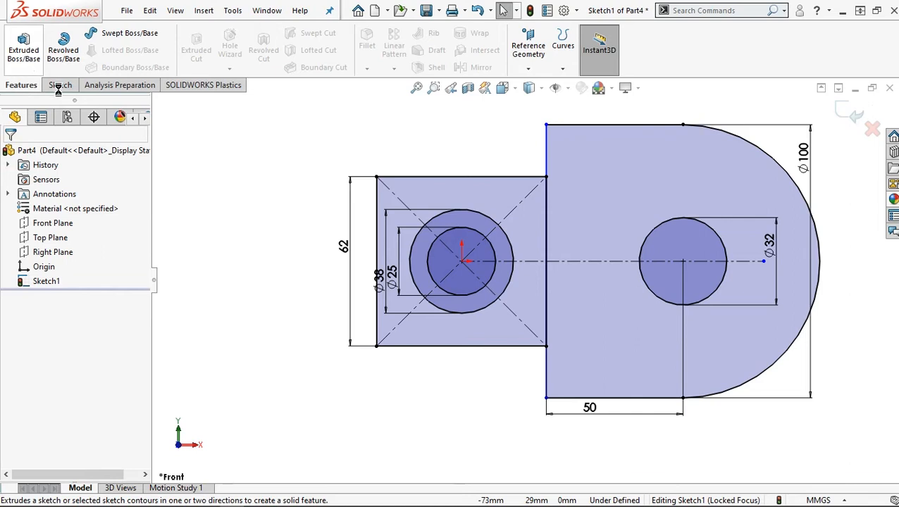
click(26, 69)
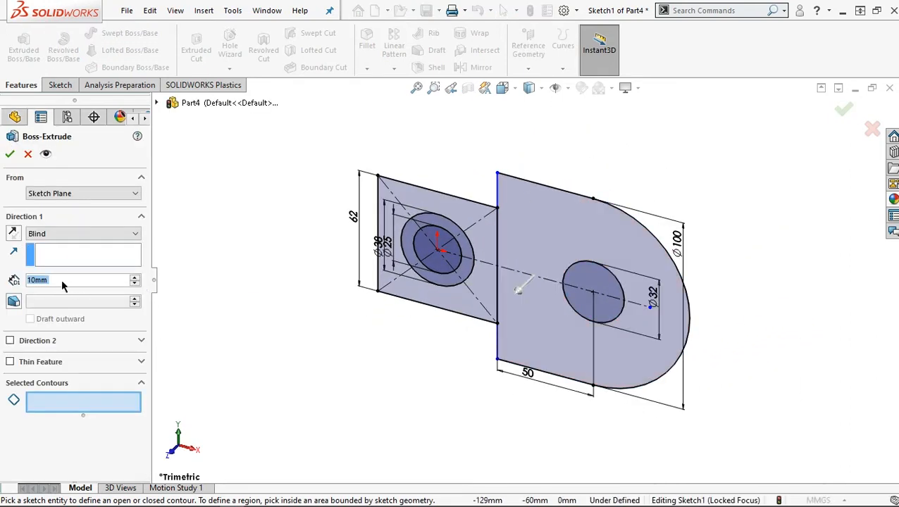
text(48)
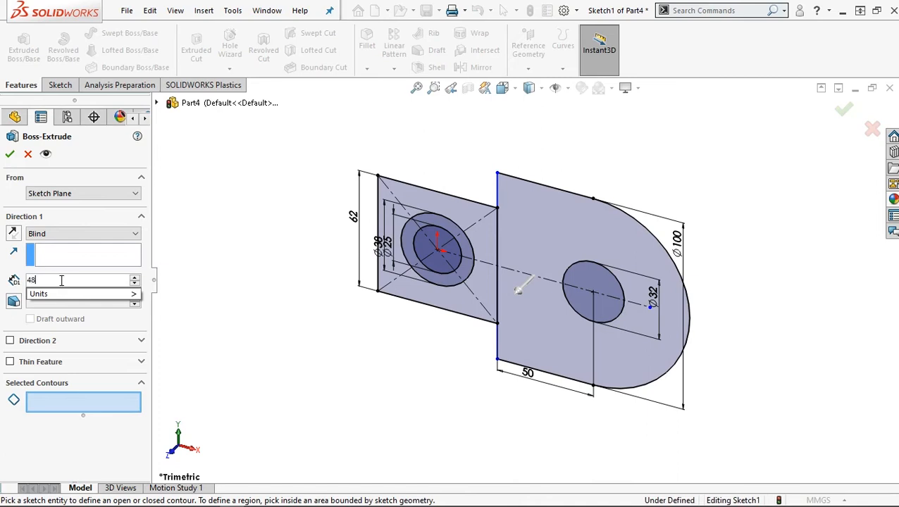
click(64, 234)
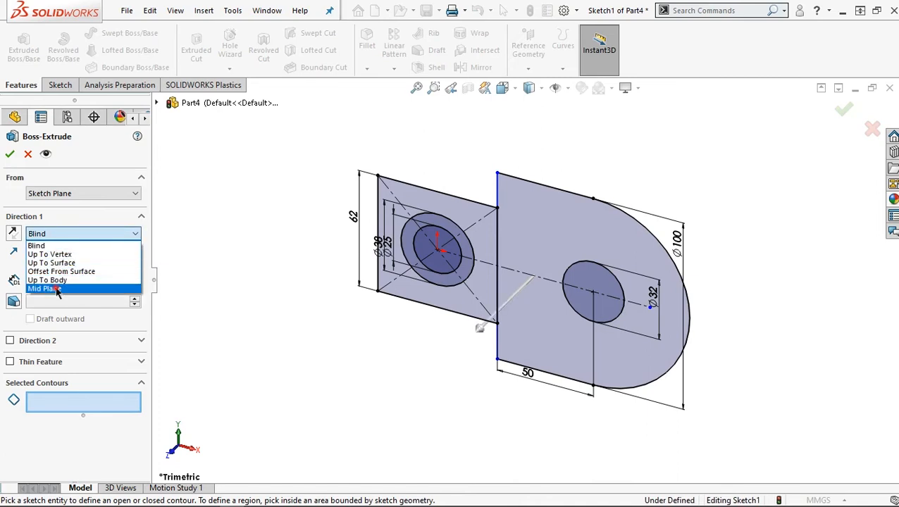
click(60, 290)
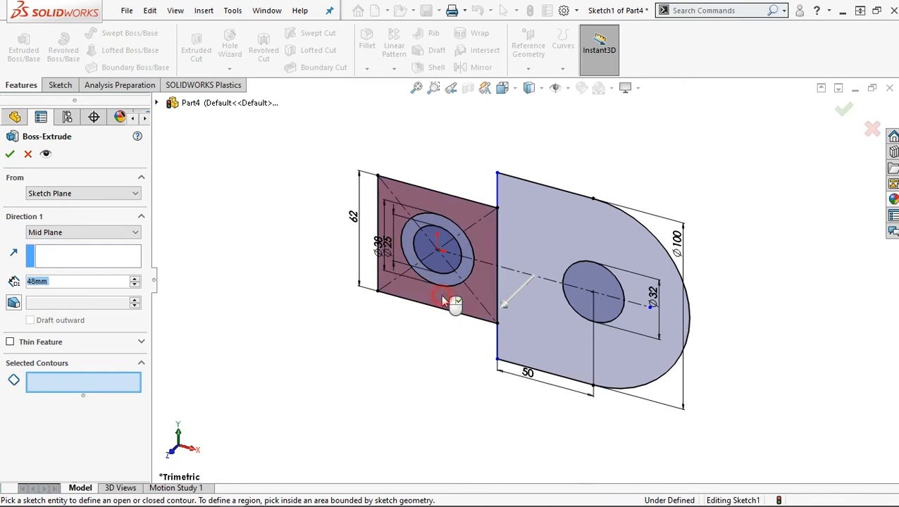
click(443, 300)
click(9, 155)
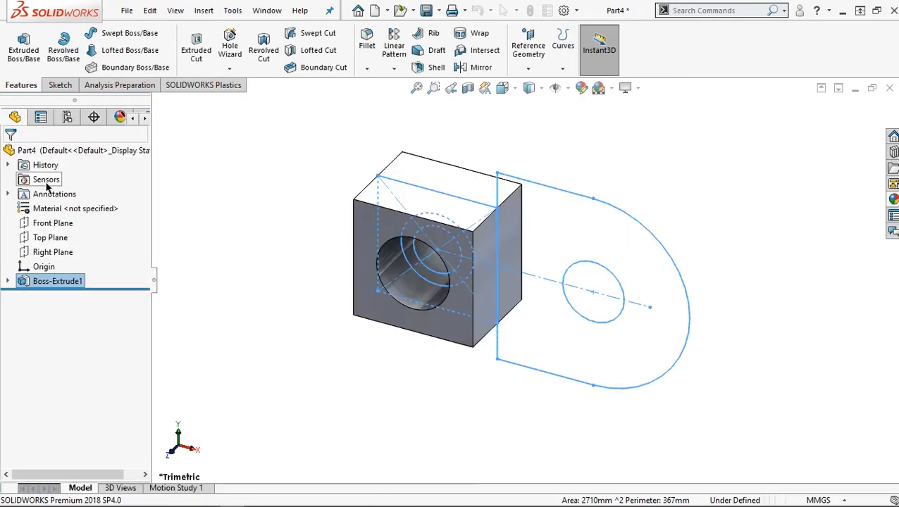
Reuse Sketch1 to extrude the ring between the 25 mm and 38 mm circles by 66 mm, Mid Plane, merged with the block.
click(8, 281)
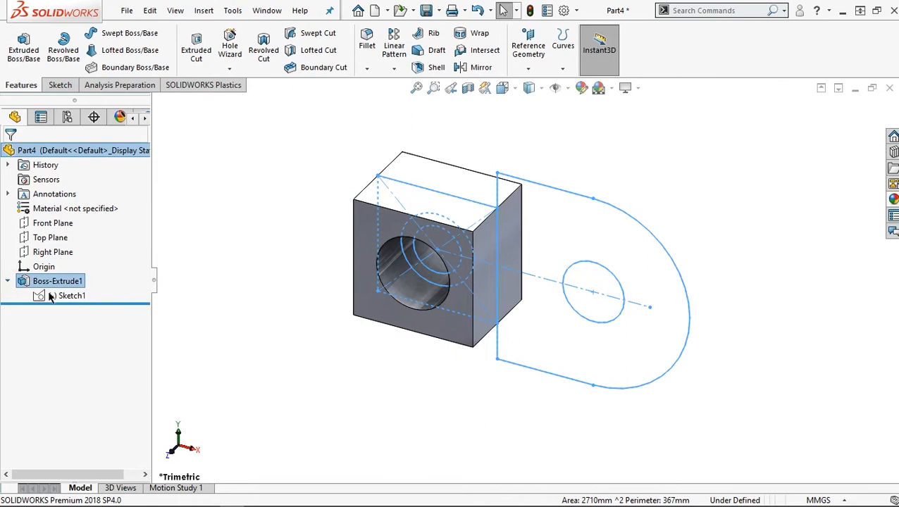
click(58, 297)
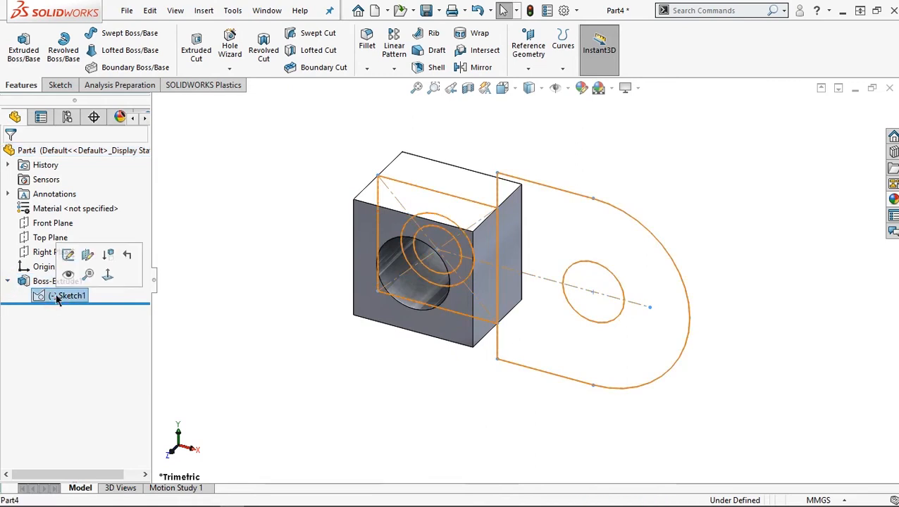
click(28, 51)
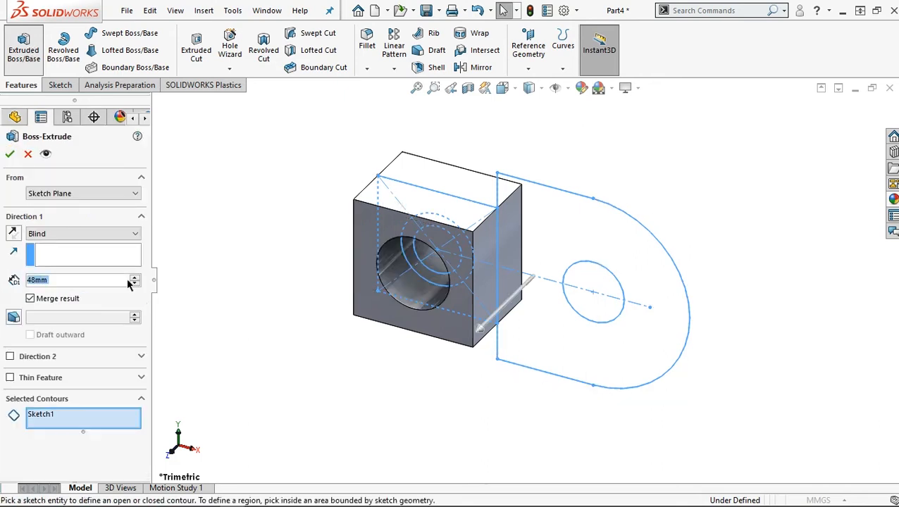
text(66)
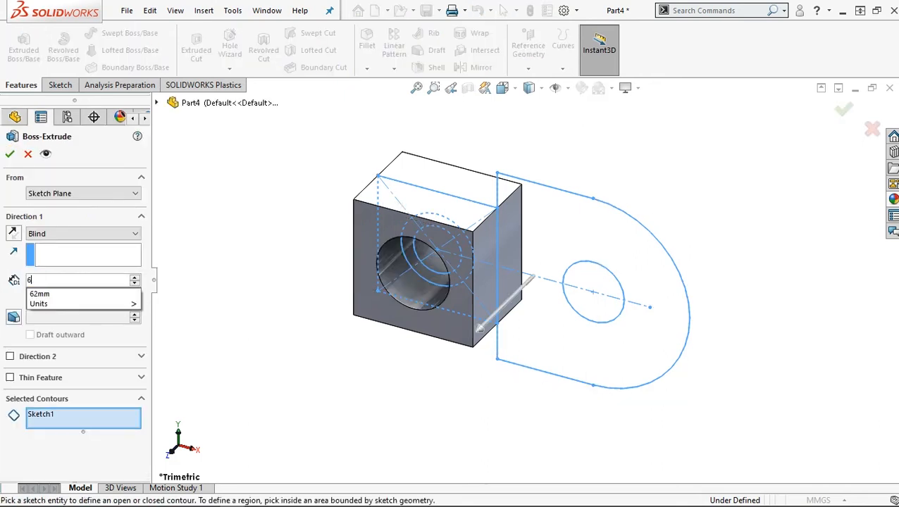
click(43, 233)
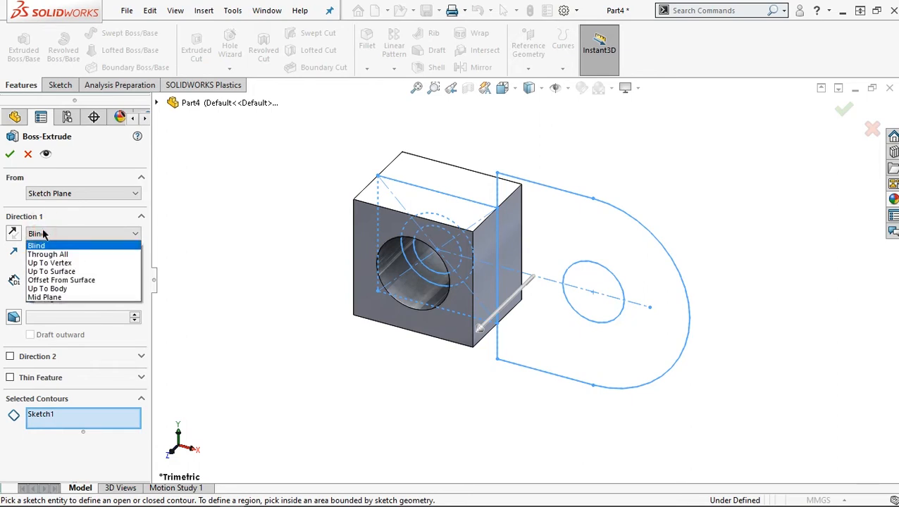
click(52, 296)
click(427, 281)
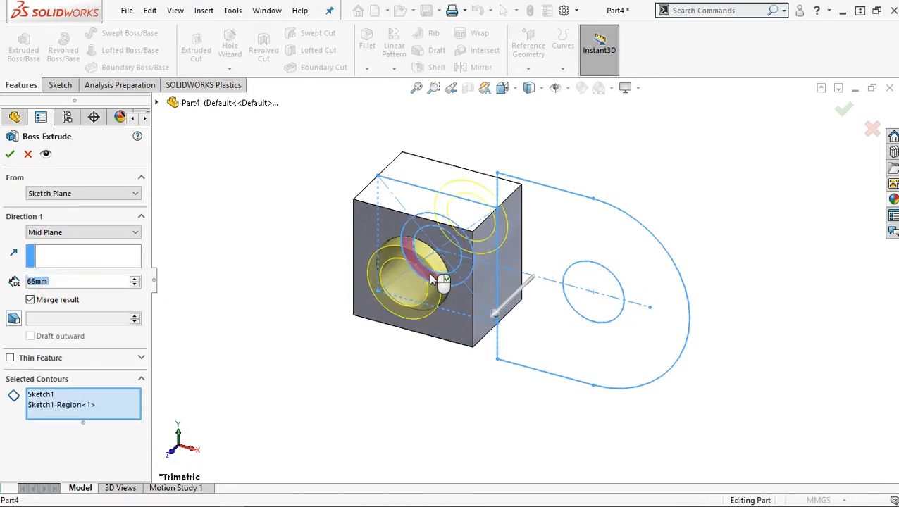
click(10, 153)
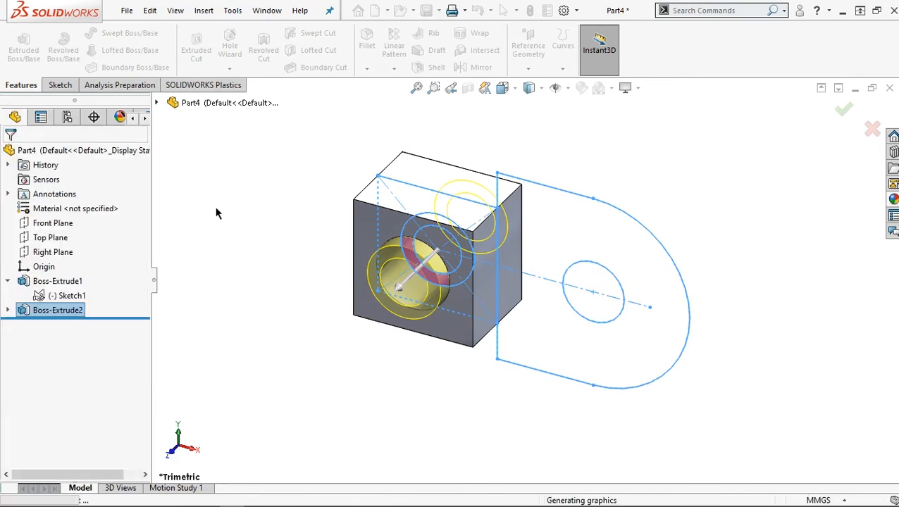
Reuse Sketch1 to extrude the D-shaped region around the 32 mm hole by 80 mm, Mid Plane, with merged result.
click(8, 310)
click(40, 324)
click(23, 50)
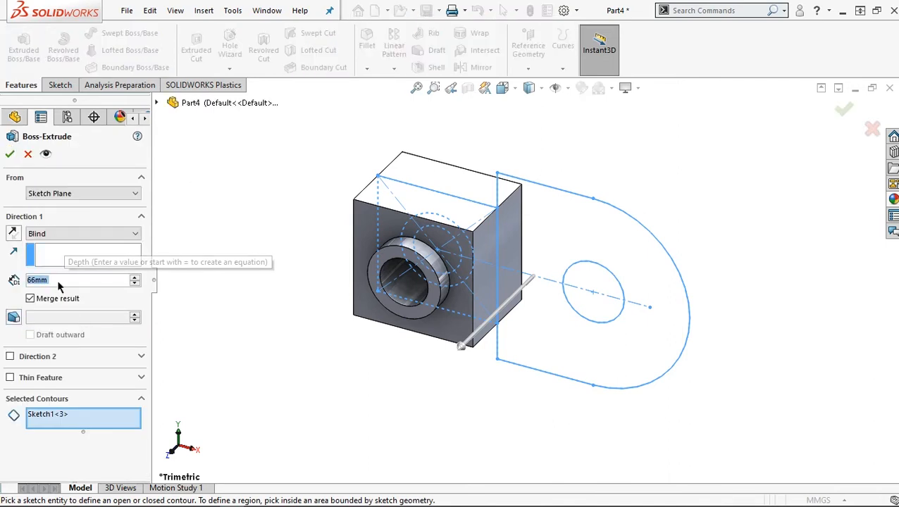
text(80)
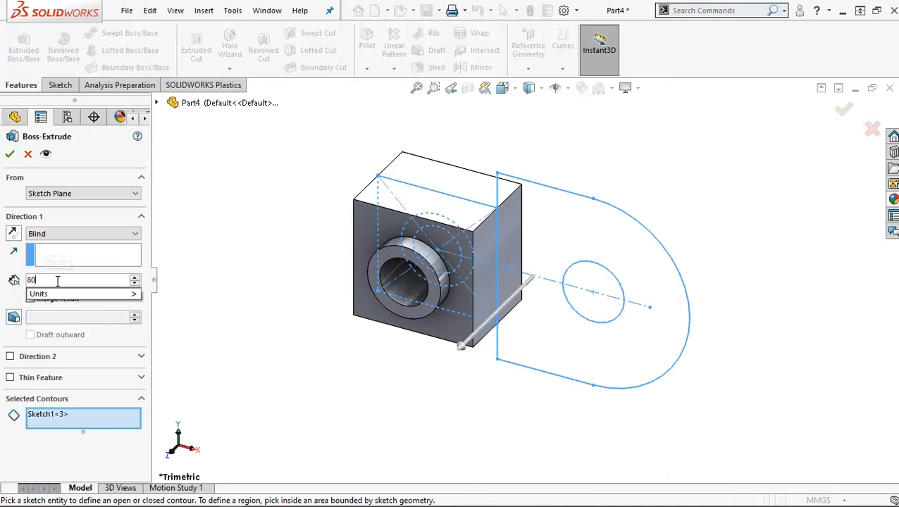
click(115, 234)
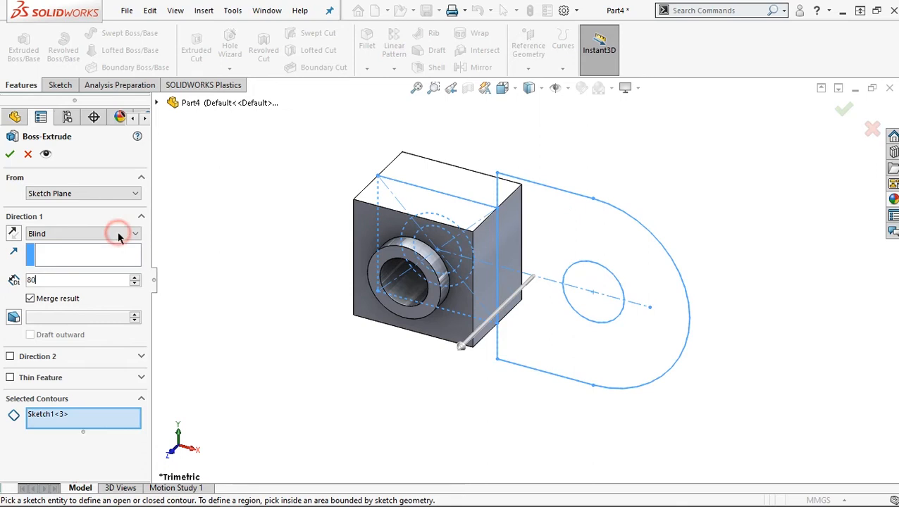
click(74, 296)
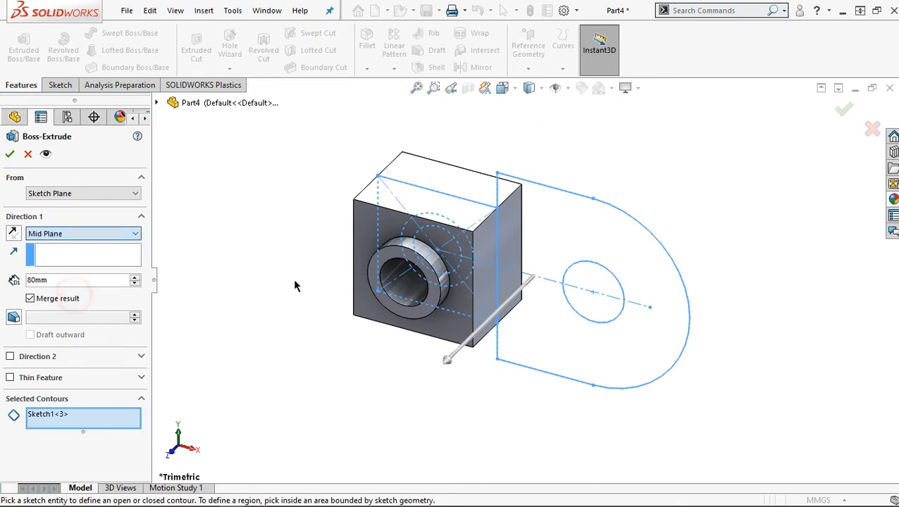
click(564, 238)
click(10, 153)
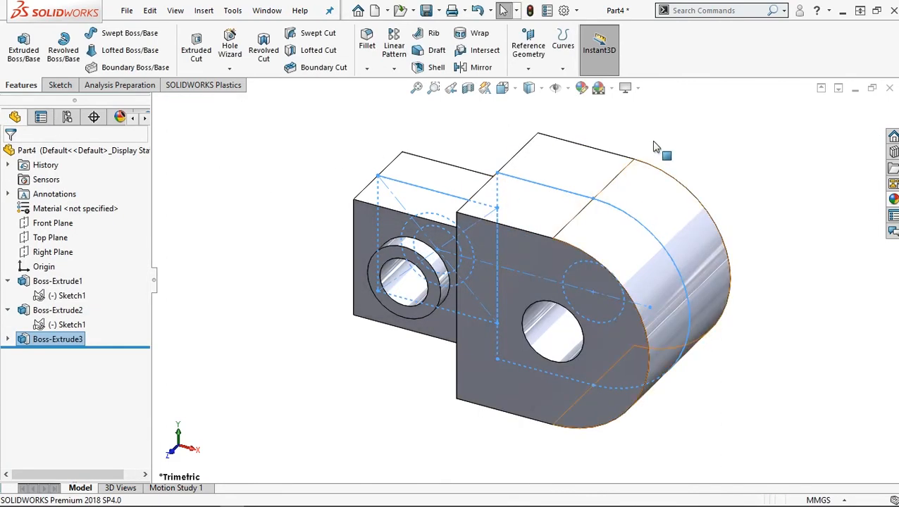
Start a sketch on the flat top face of the rounded-end body, viewed normal to that face.
click(593, 172)
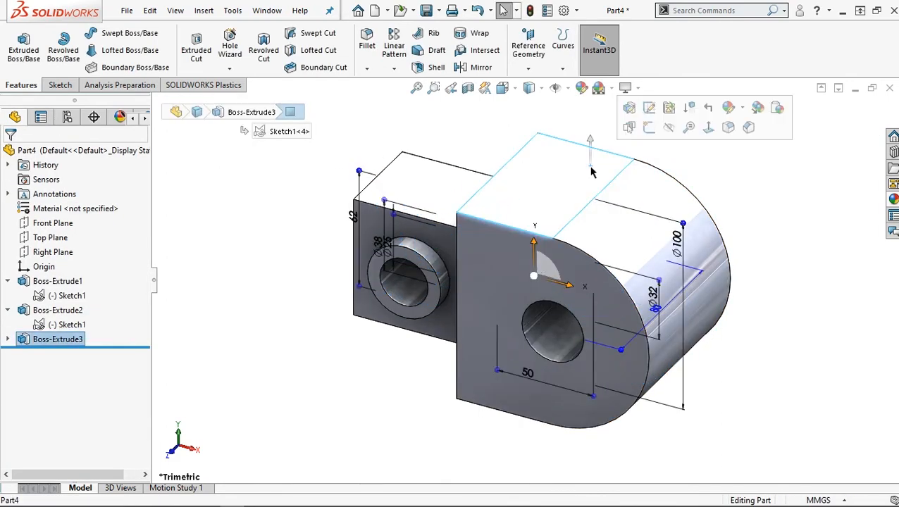
click(709, 133)
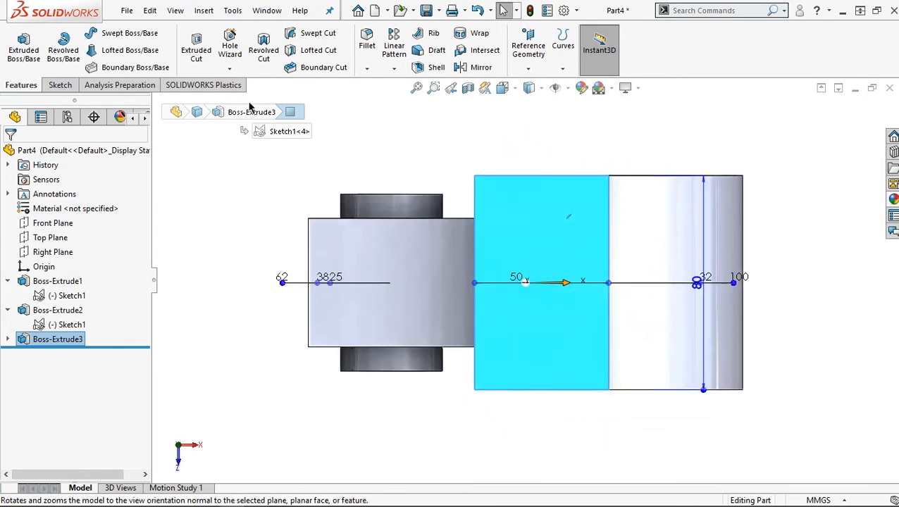
right_click(528, 204)
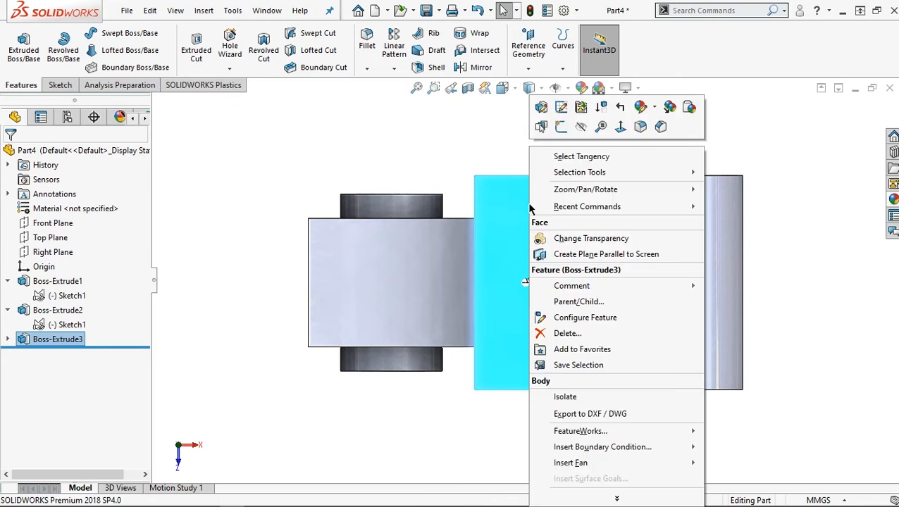
click(560, 127)
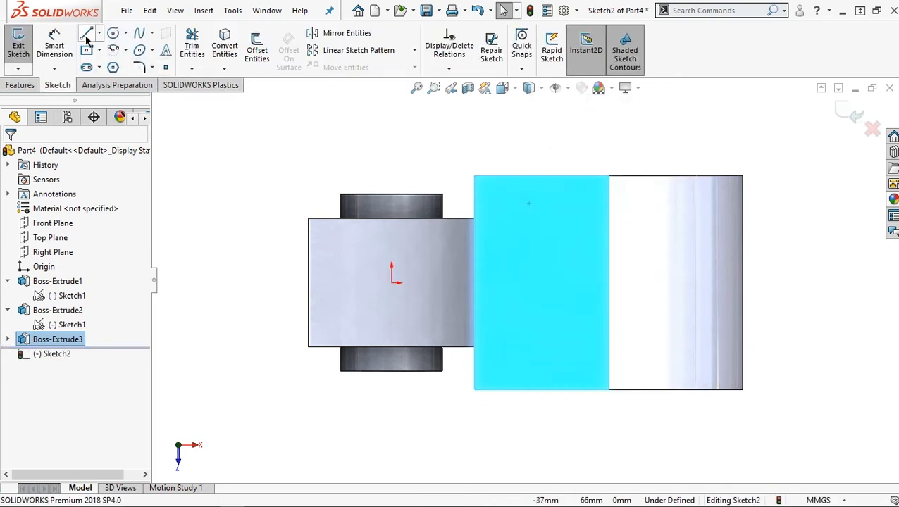
Sketch a horizontal construction line about 145 mm long from the origin past the rounded end.
key(l)
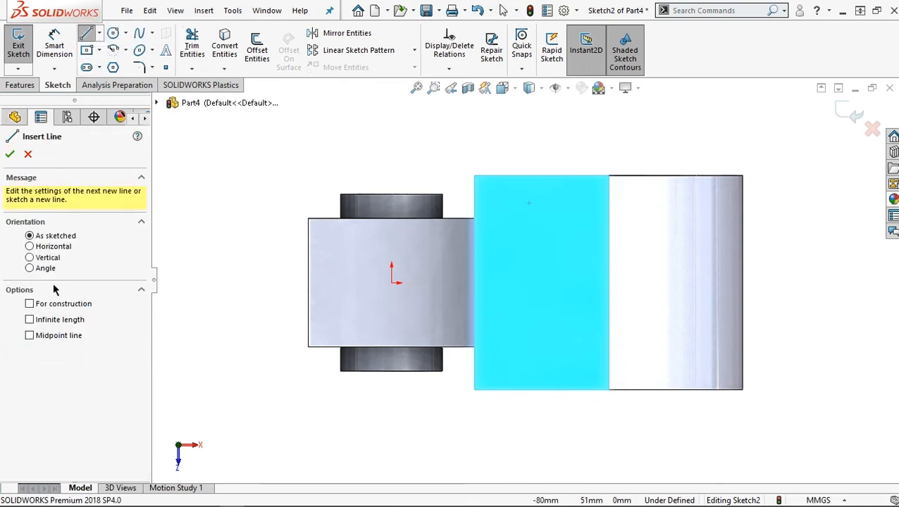
click(392, 282)
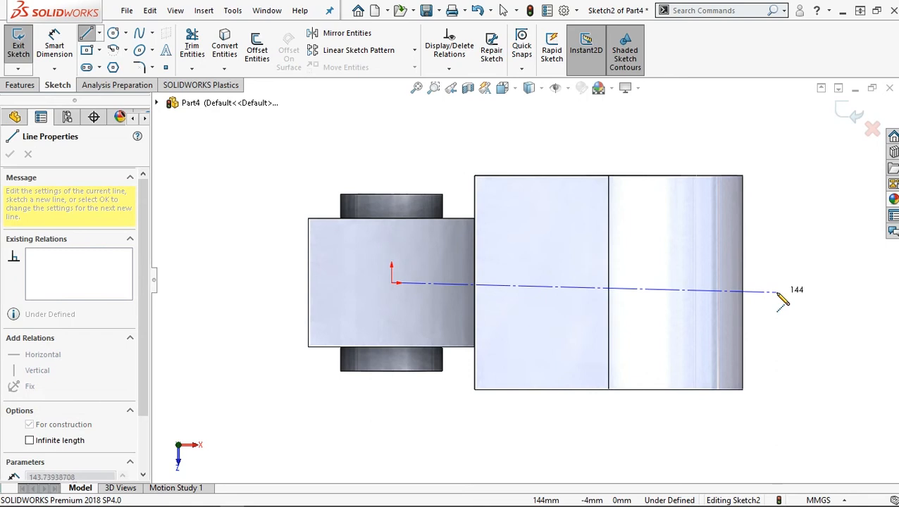
click(780, 283)
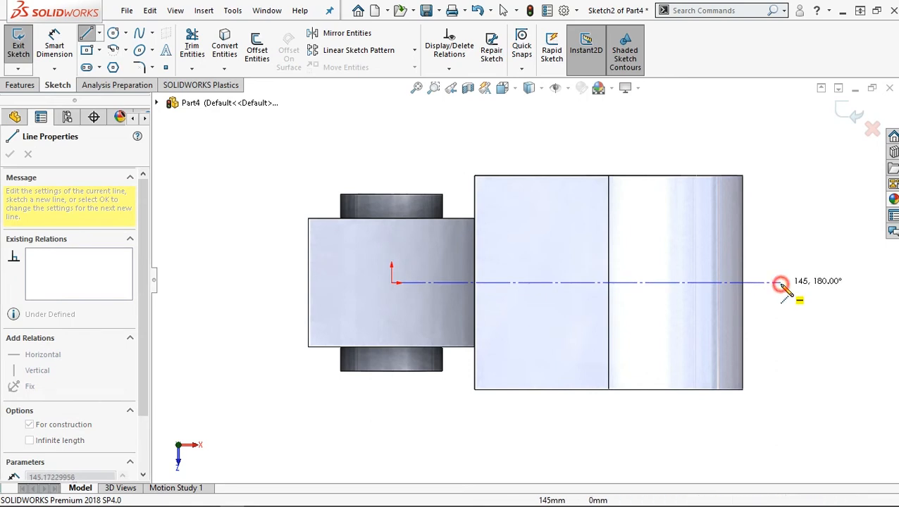
right_click(782, 242)
click(780, 248)
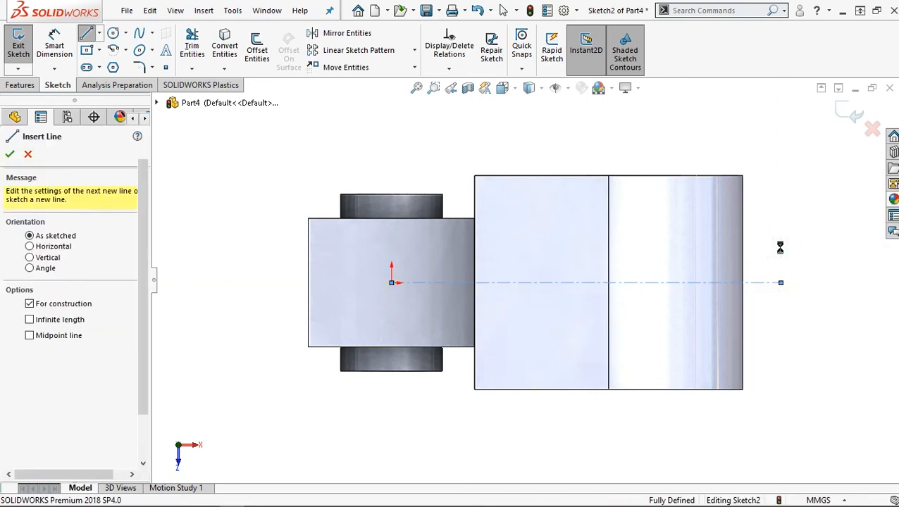
key(Escape)
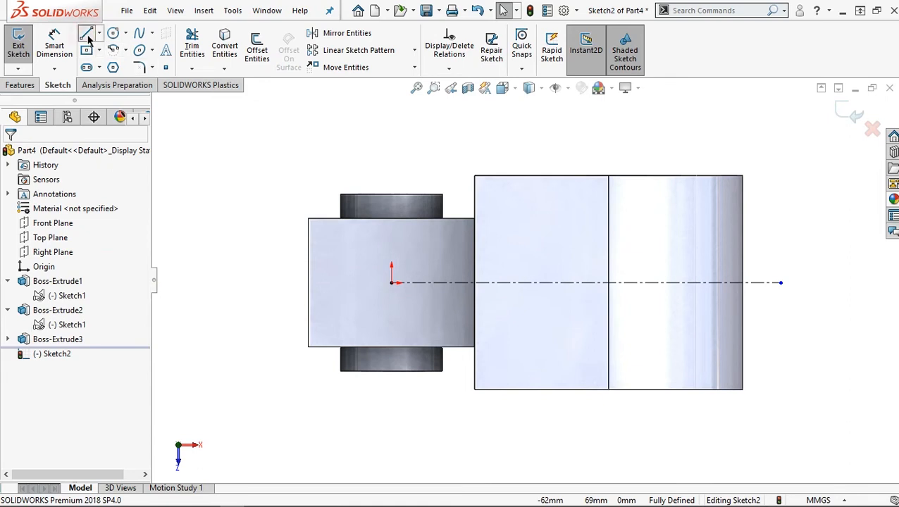
Sketch connected lines along the upper edge, sloping back to the right edge, down about 12 mm, horizontally inward, and vertically about 8 mm to the centerline.
click(88, 38)
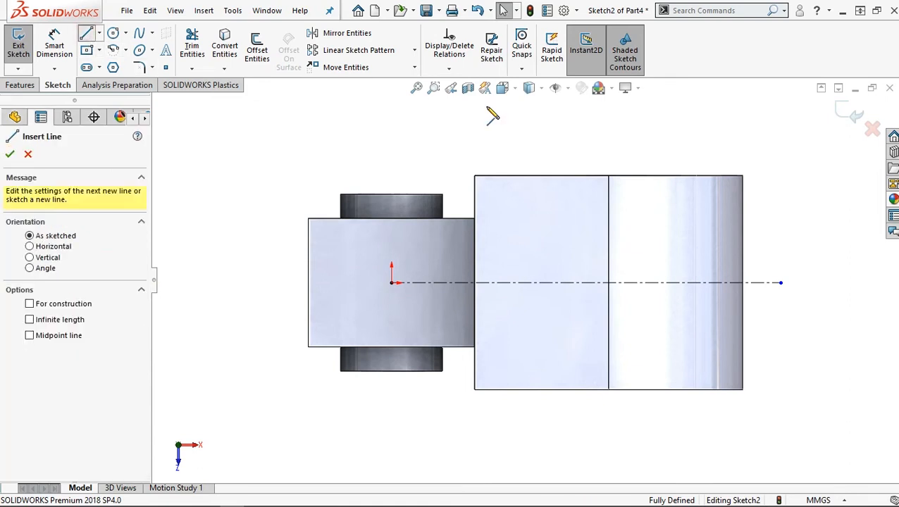
click(743, 176)
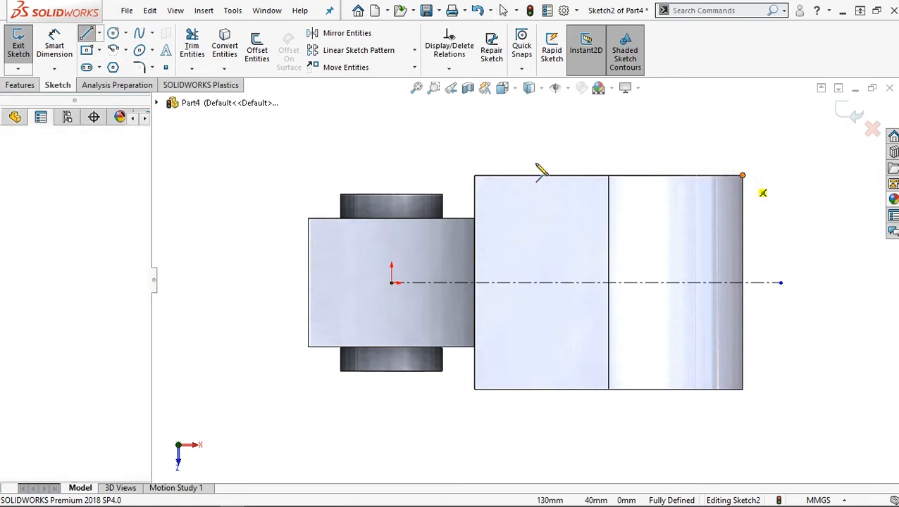
click(474, 176)
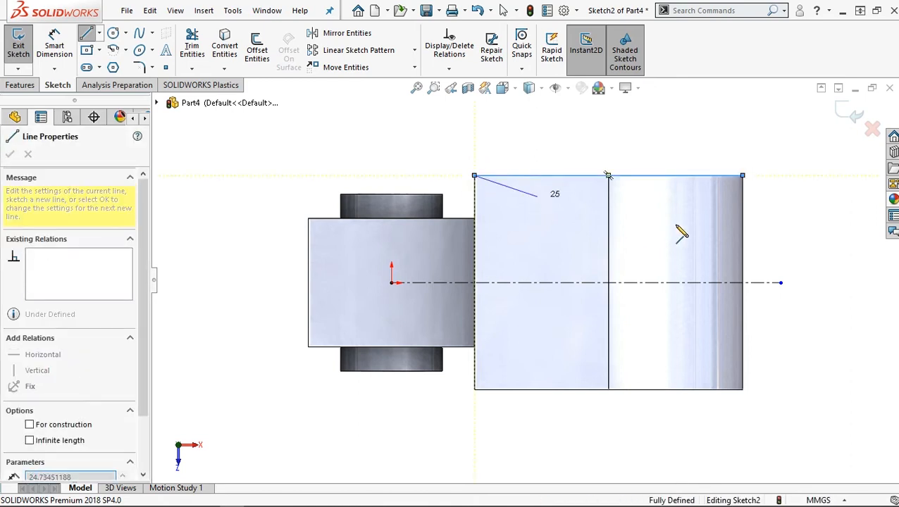
click(742, 227)
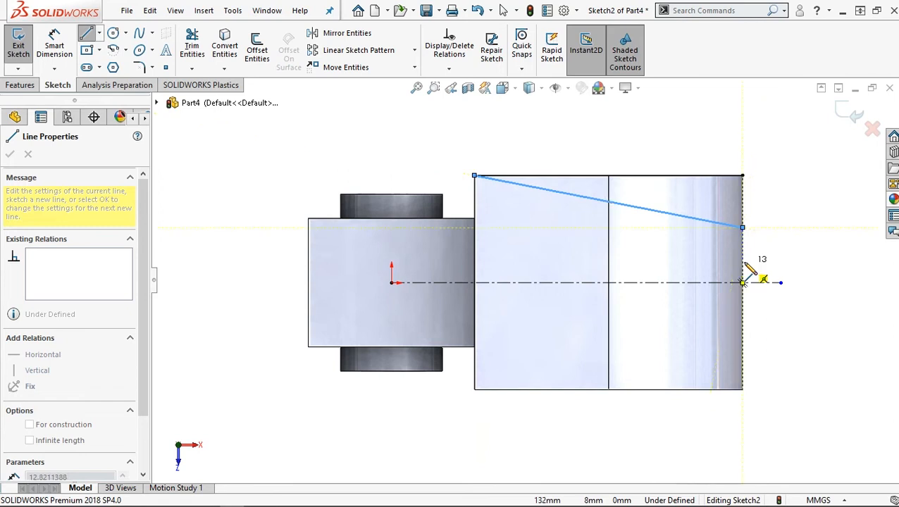
click(742, 260)
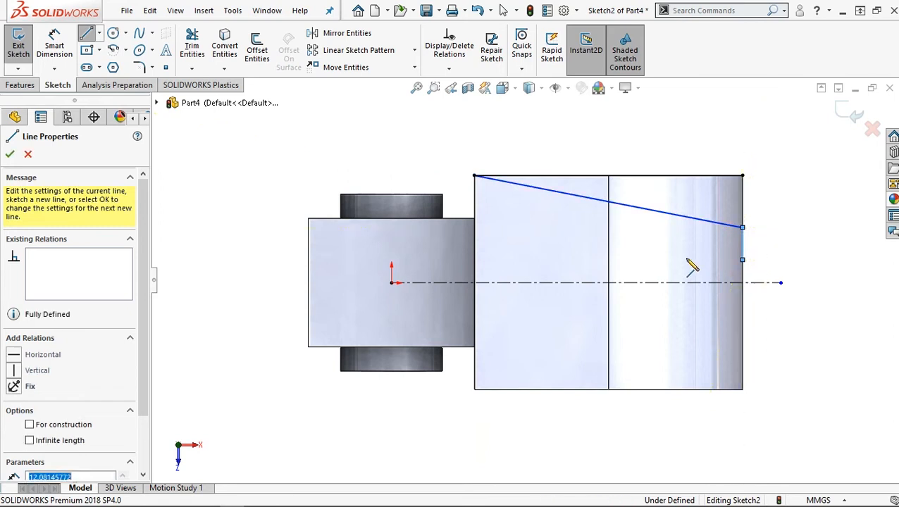
click(526, 261)
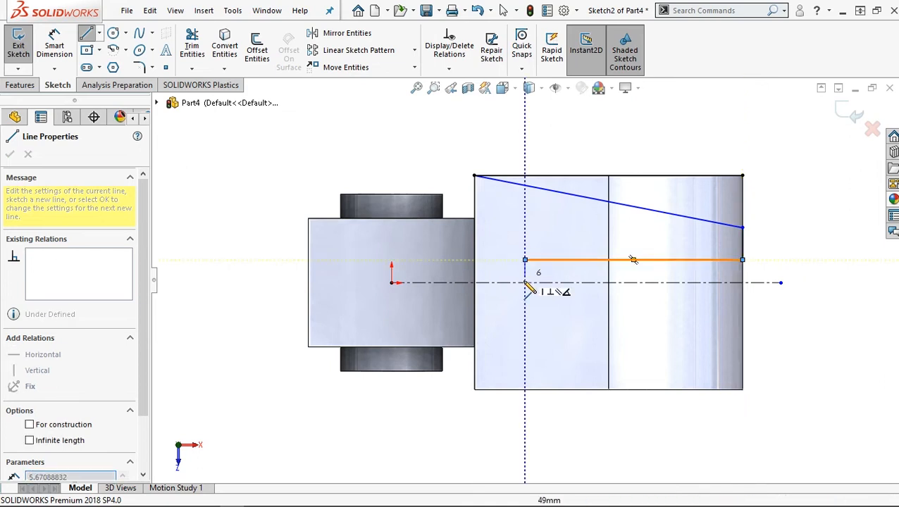
click(525, 283)
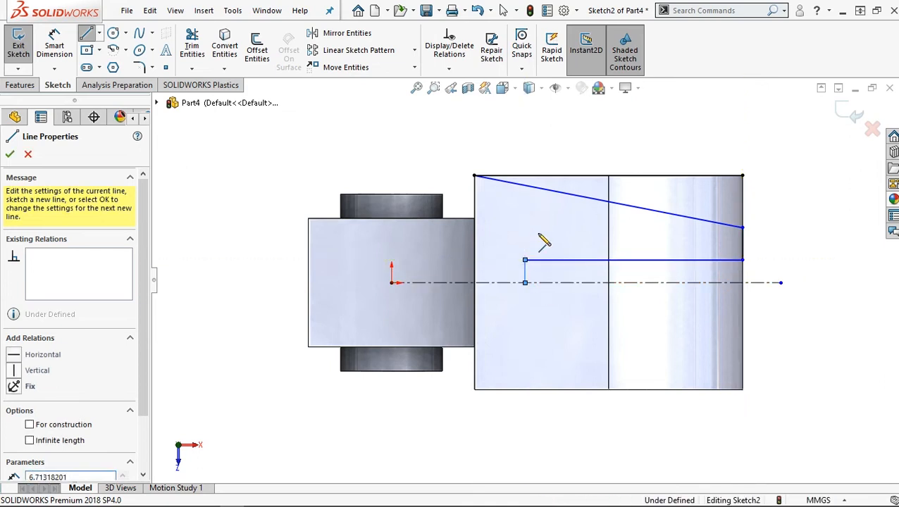
right_click(552, 147)
click(567, 150)
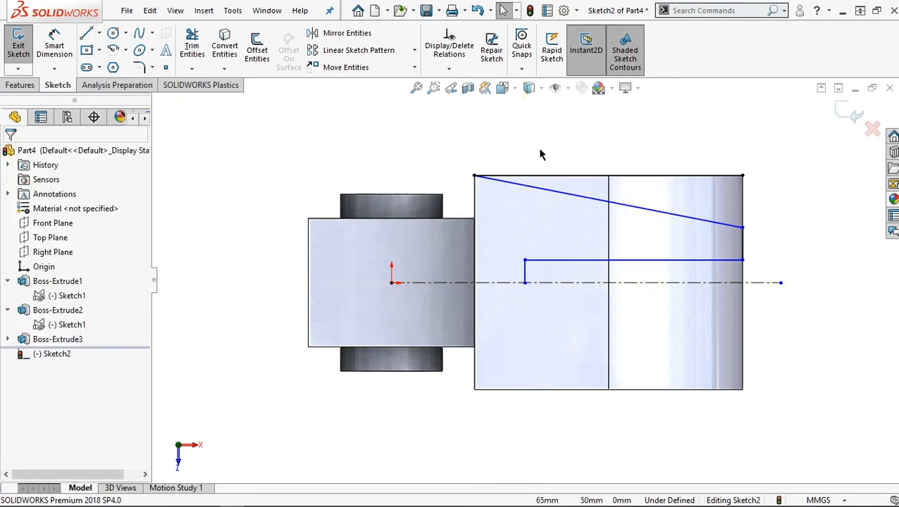
Dimension the short vertical line 20 mm from the left edge of the rounded-end body.
click(49, 49)
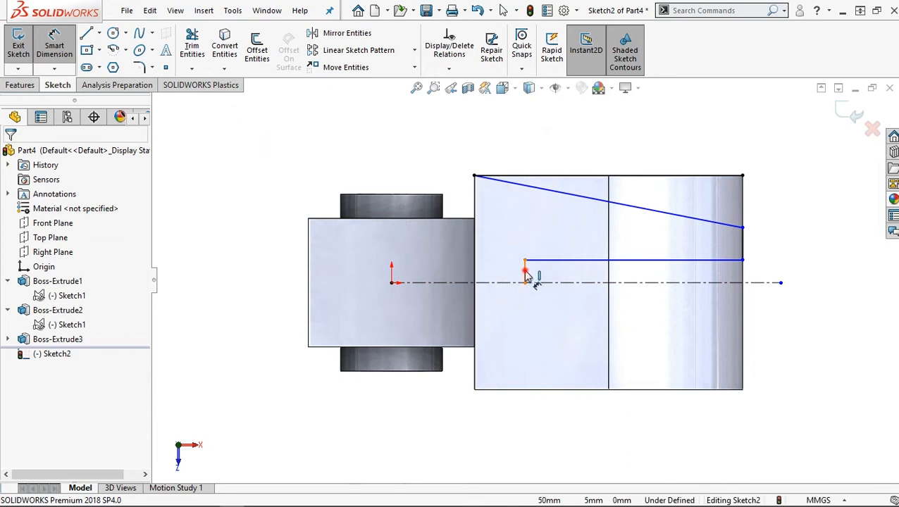
click(475, 275)
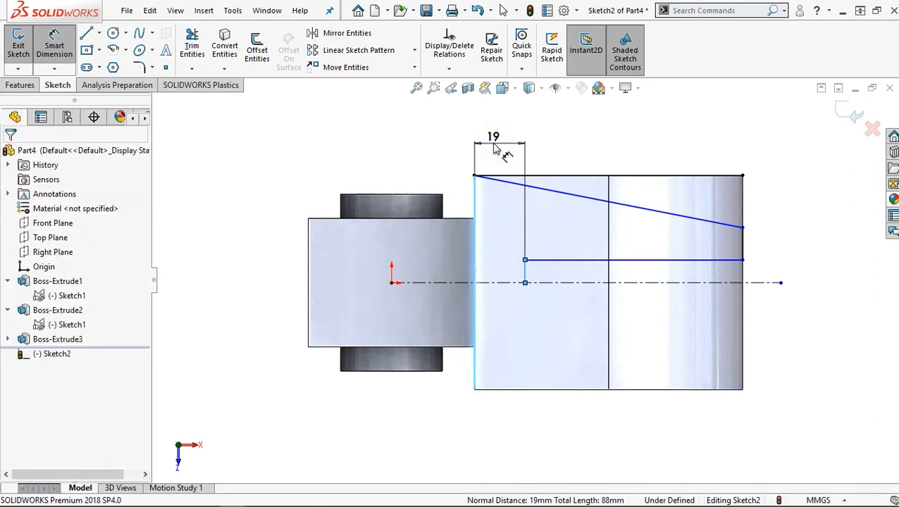
click(495, 149)
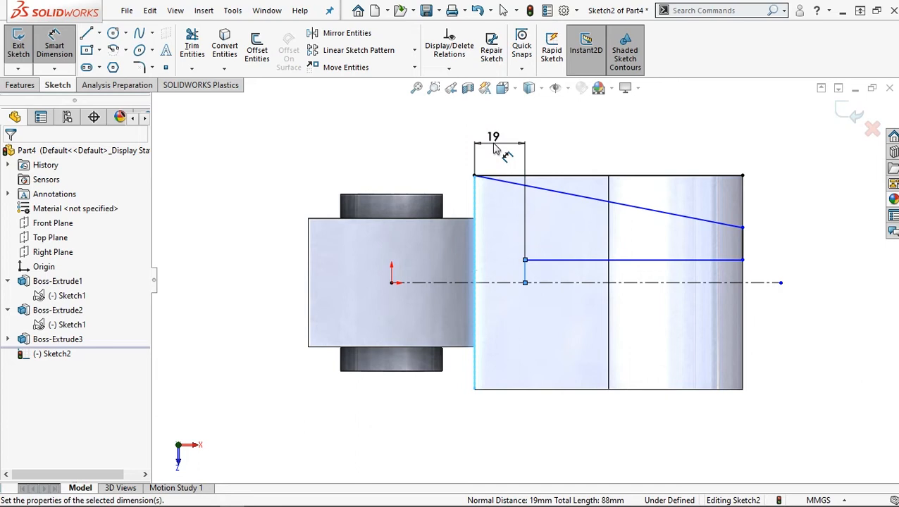
text(20)
click(437, 125)
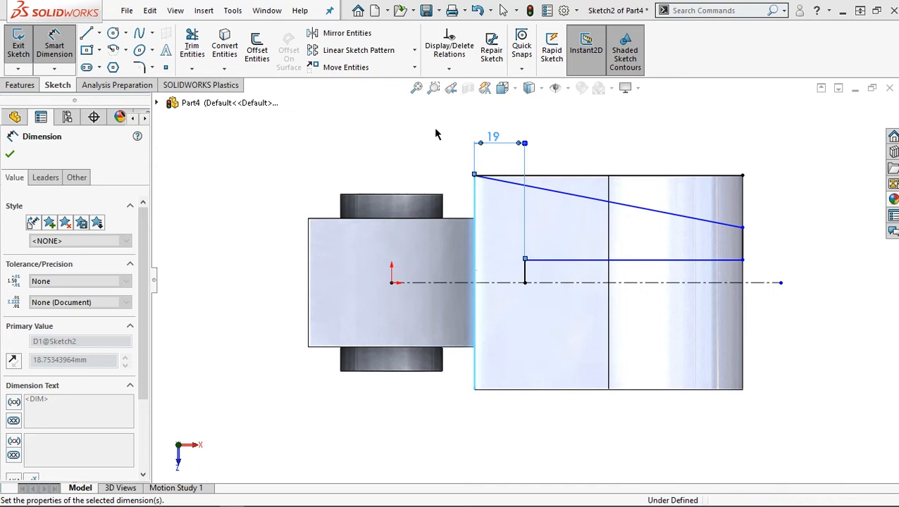
Dimension the short vertical line's length above the centerline as 10 mm.
click(530, 277)
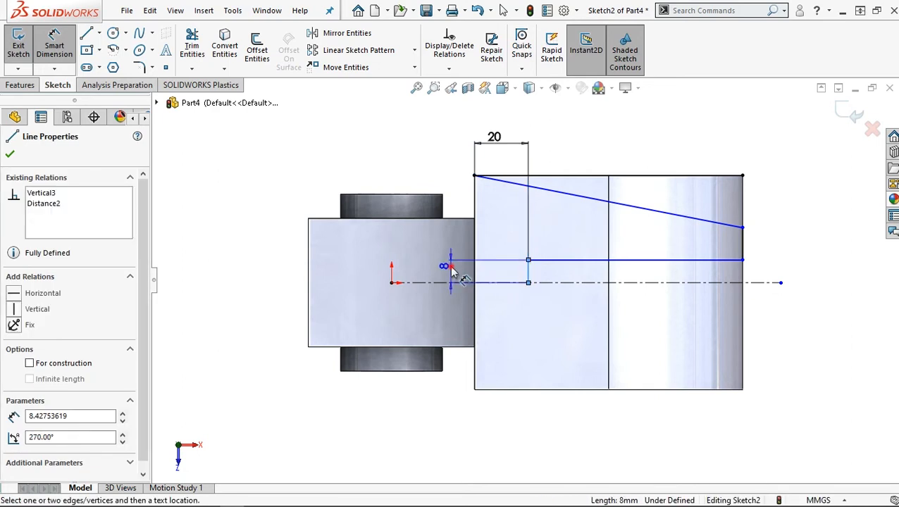
key(Escape)
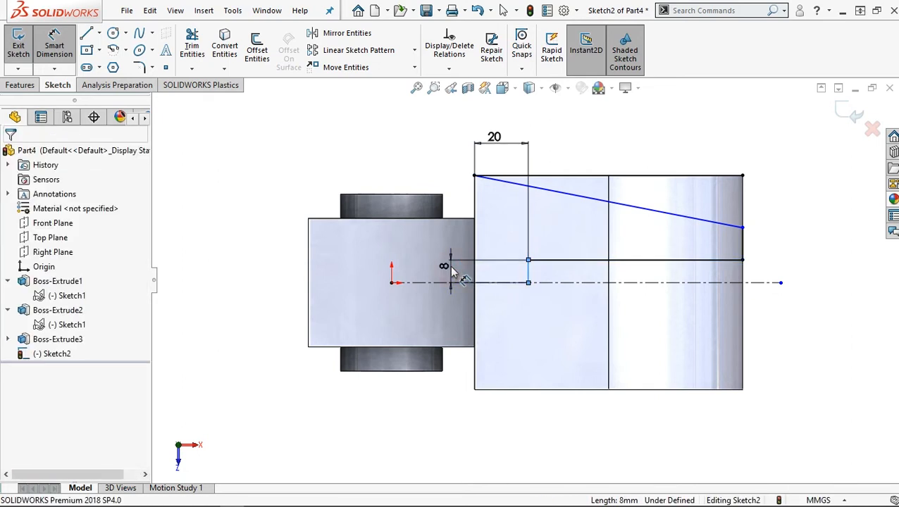
double_click(450, 266)
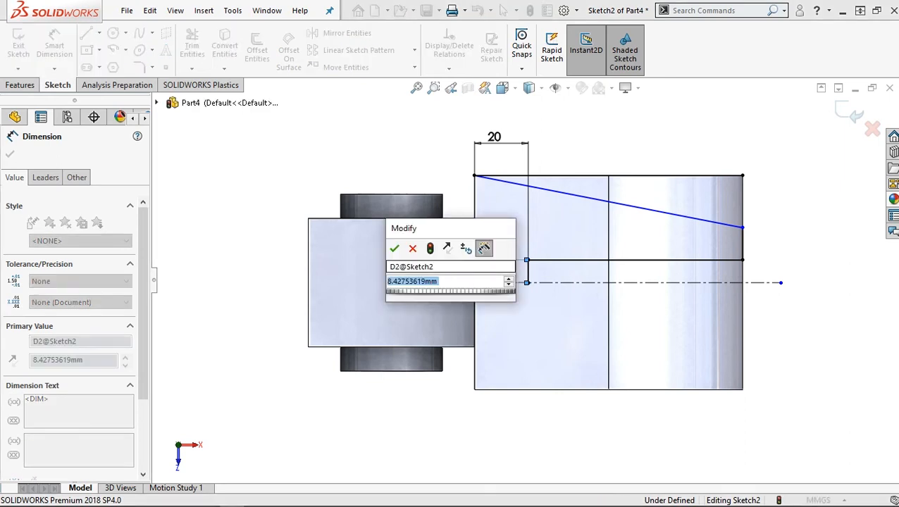
text(10)
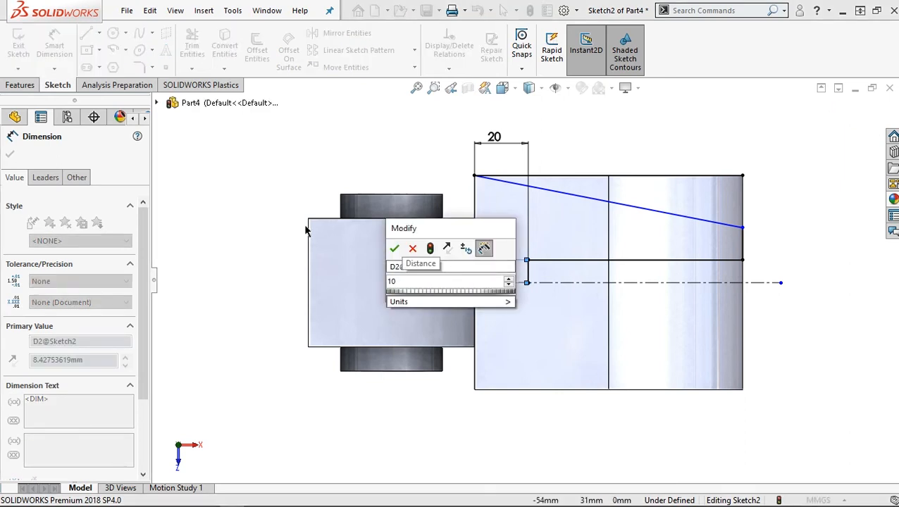
click(394, 248)
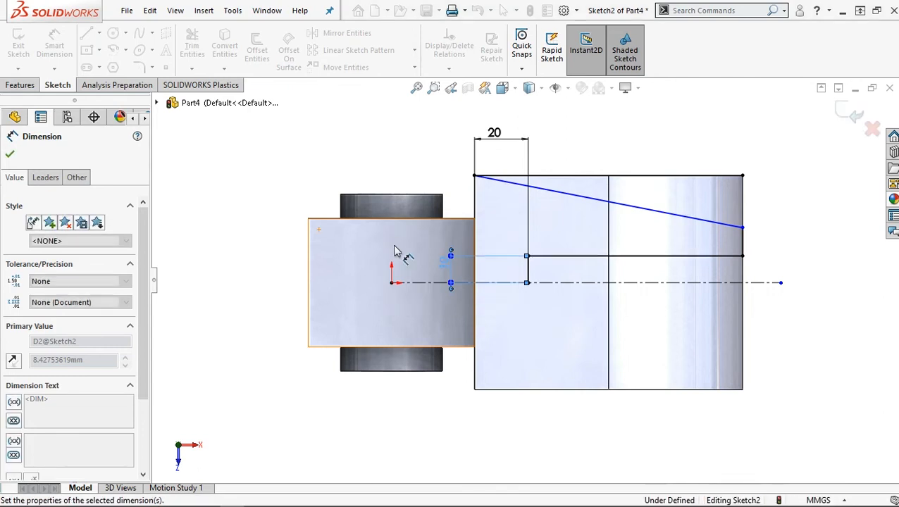
Dimension the short line on the right edge between the sloped and horizontal lines as 12 mm.
click(744, 243)
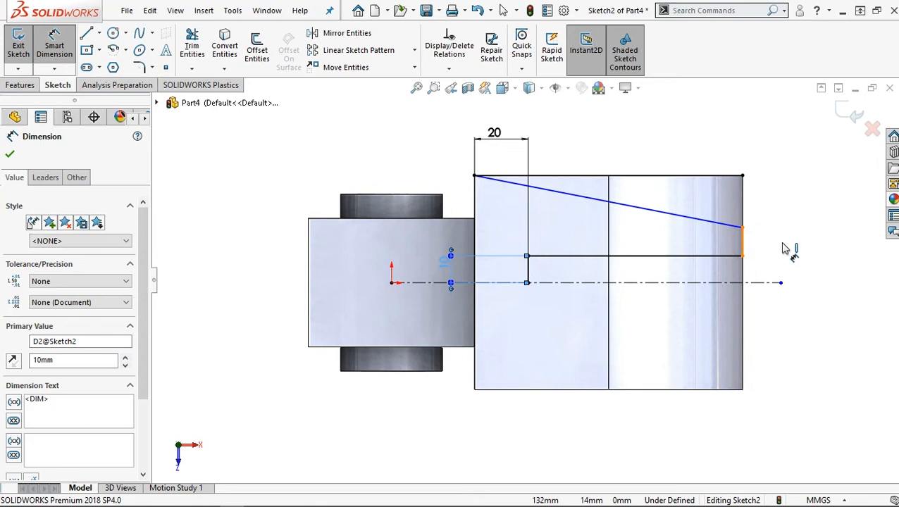
click(780, 243)
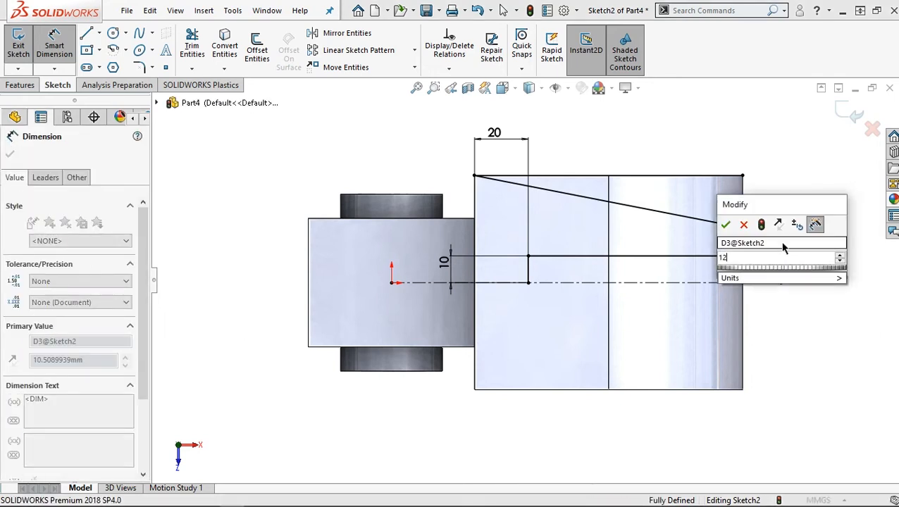
text(12)
click(725, 226)
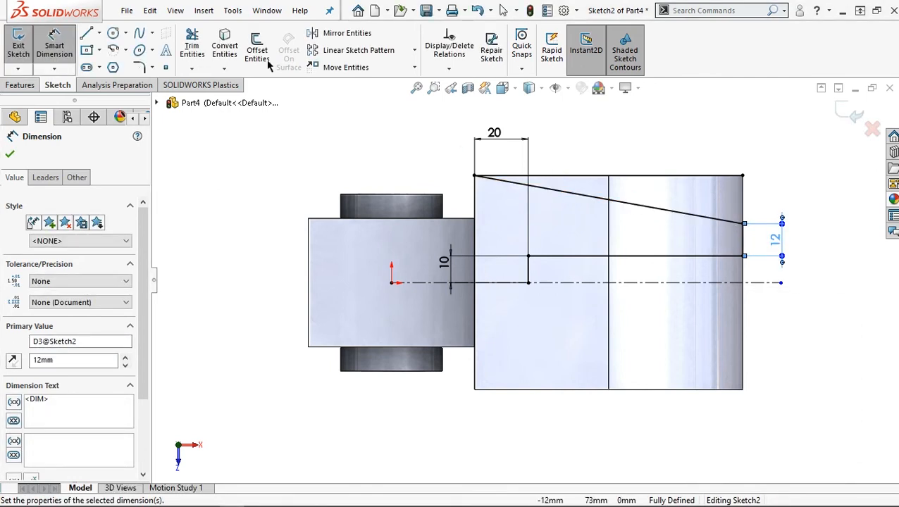
click(340, 36)
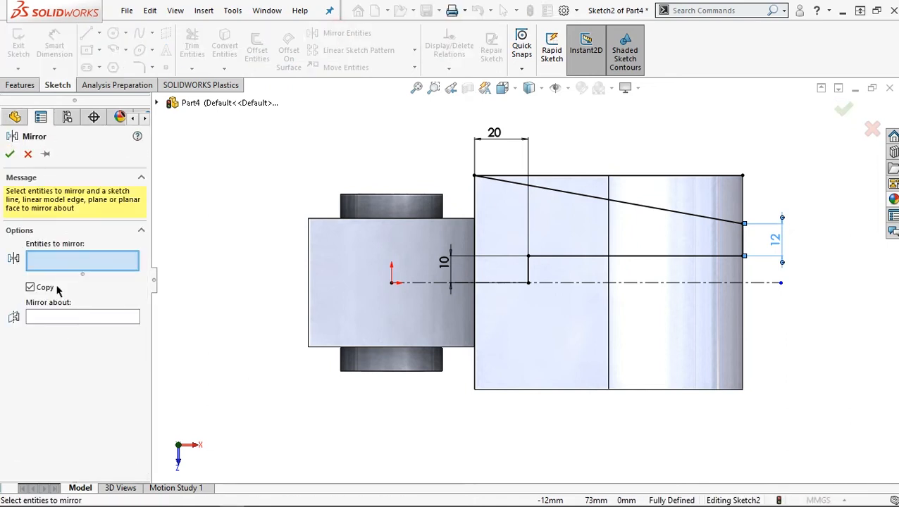
click(65, 316)
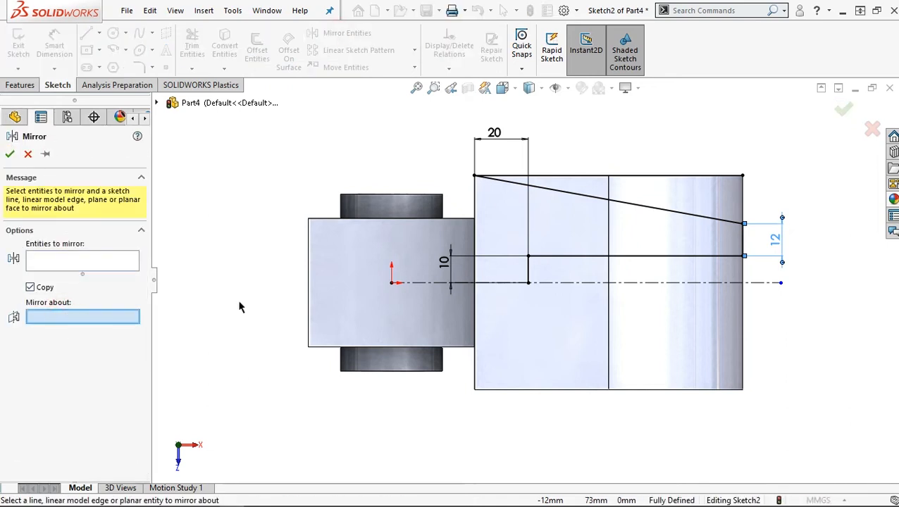
click(562, 283)
click(88, 262)
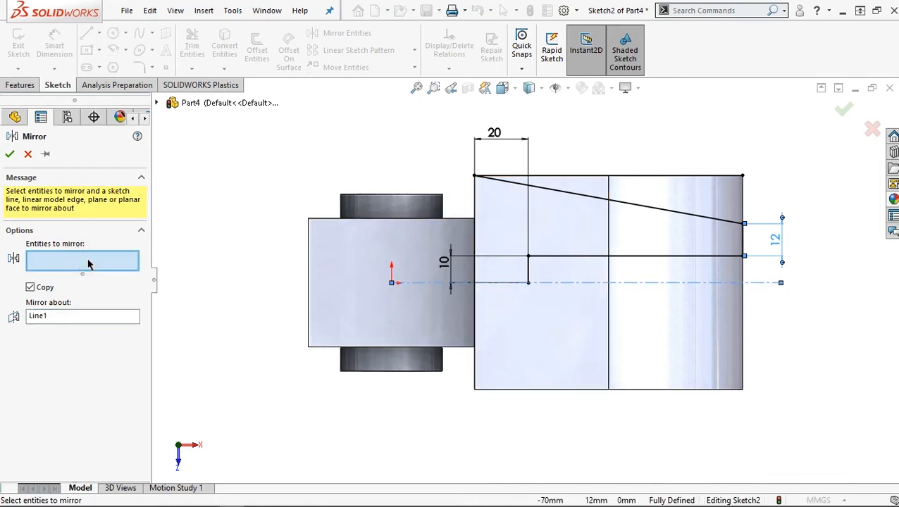
click(157, 106)
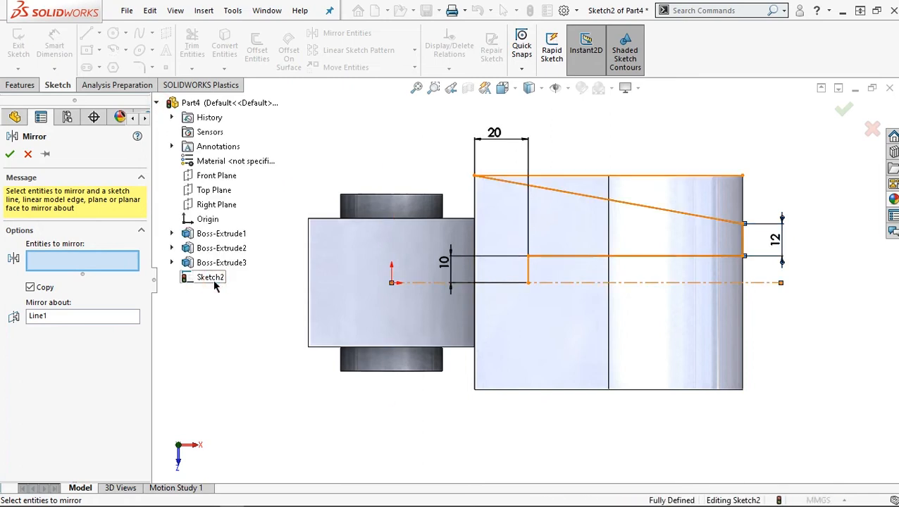
click(28, 156)
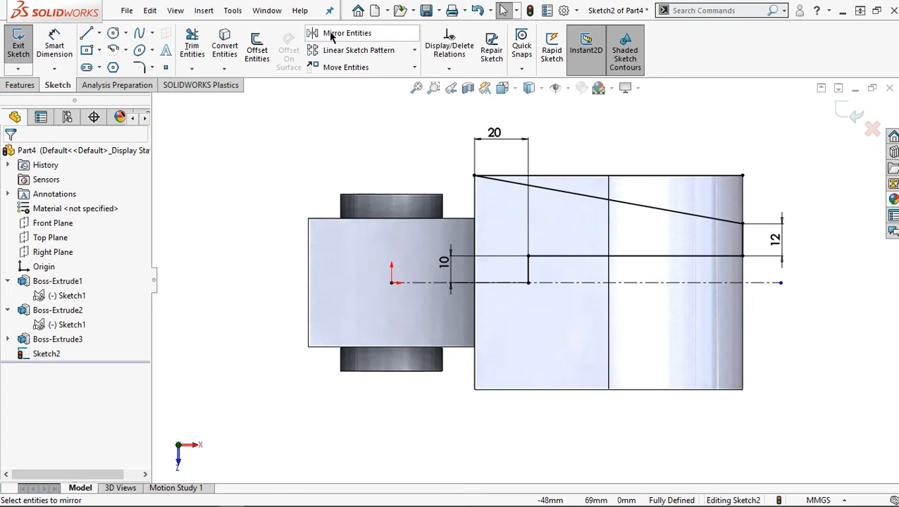
Mirror the sloped line, the right-edge line, the horizontal slot line and the short vertical line about the horizontal centerline.
click(335, 34)
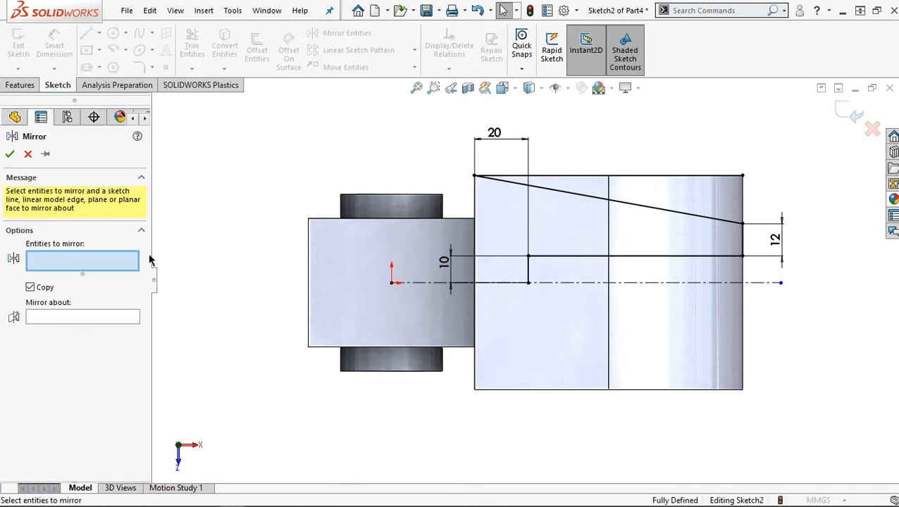
click(116, 319)
click(553, 283)
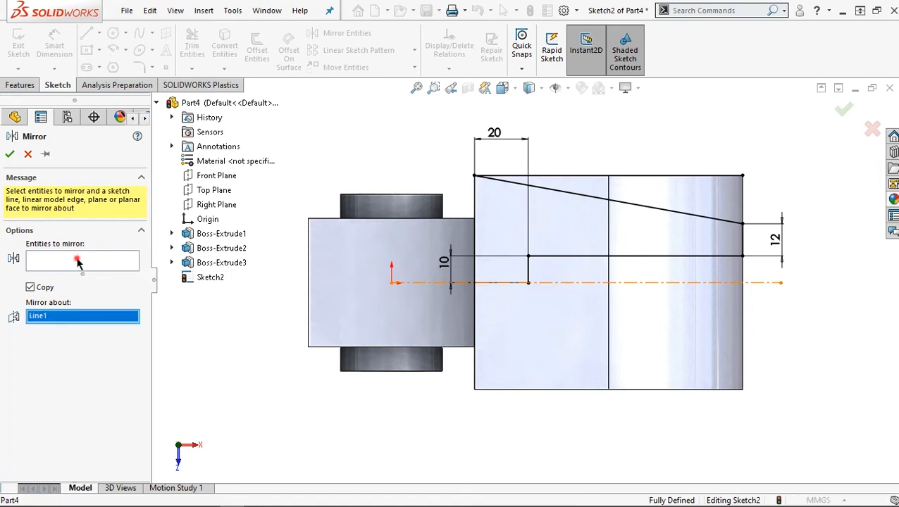
click(79, 262)
click(574, 194)
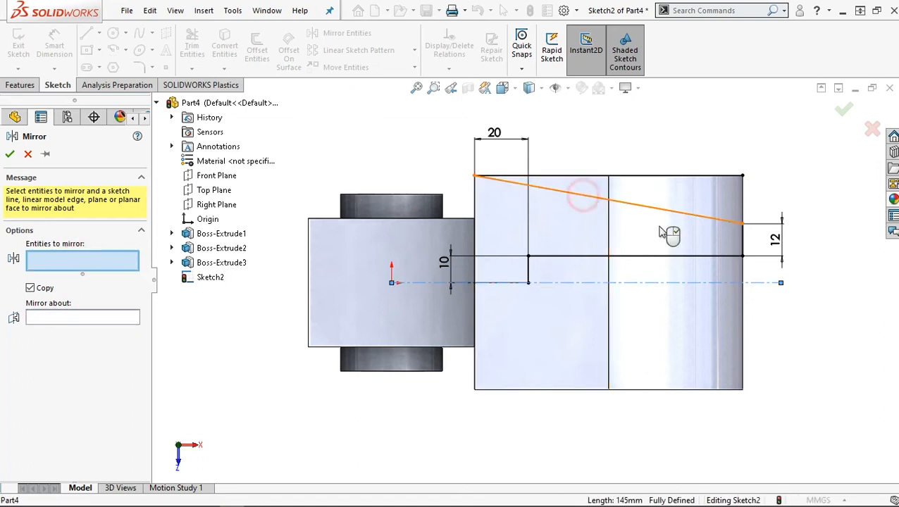
click(745, 243)
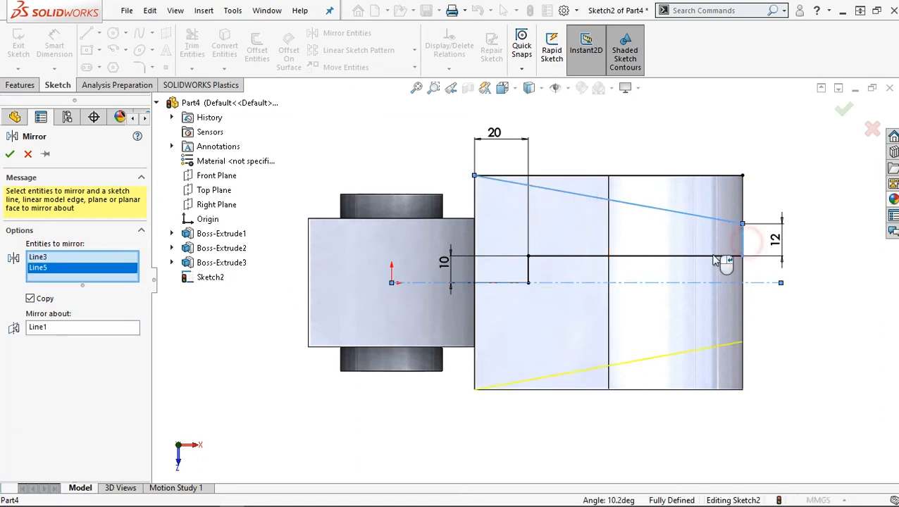
click(662, 256)
click(531, 268)
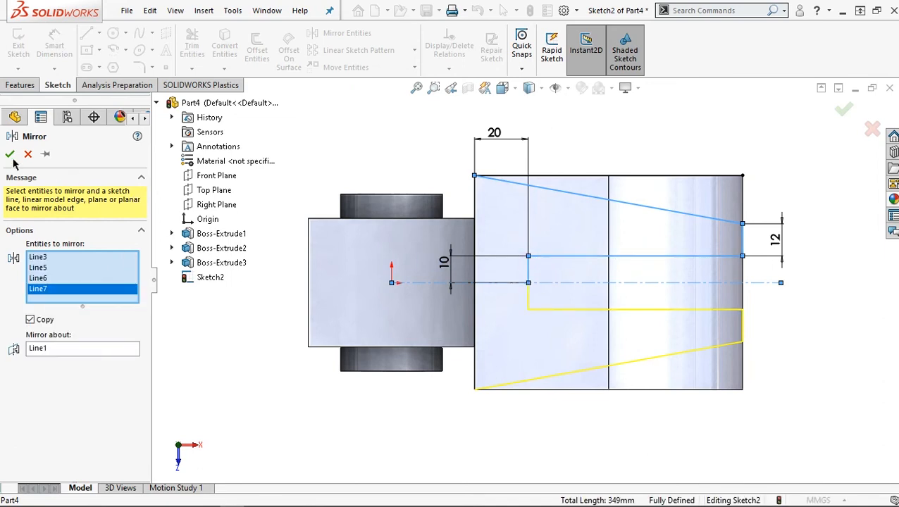
key(Return)
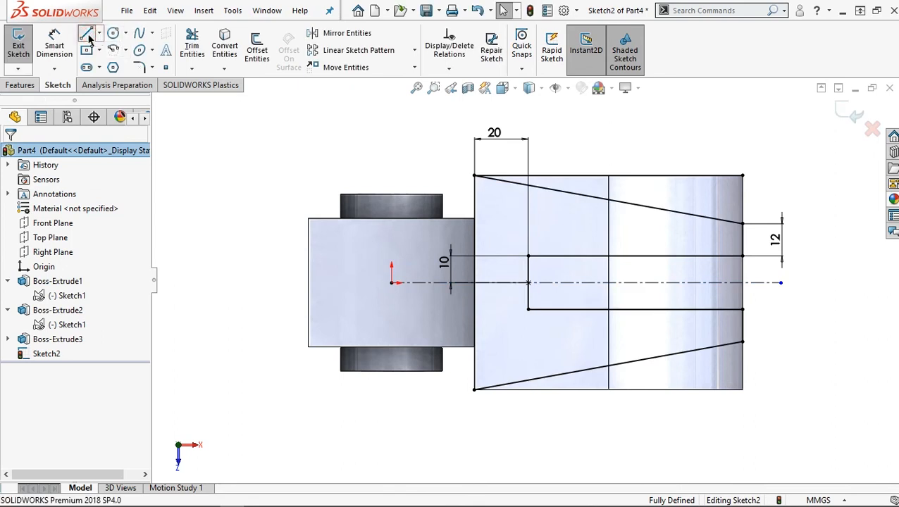
Sketch connected lines from the body's upper-left corner about 124 mm horizontally past the rounded end, down vertically, and back to the lower-left corner.
click(87, 36)
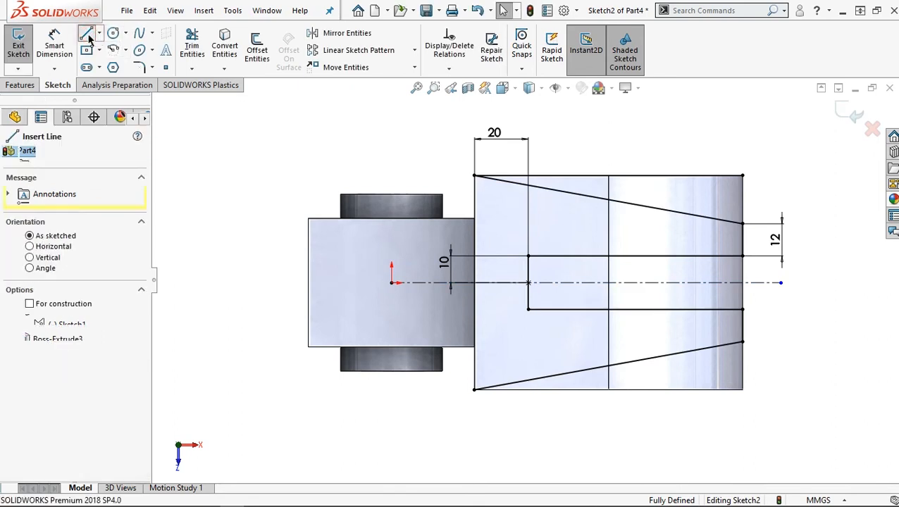
click(475, 177)
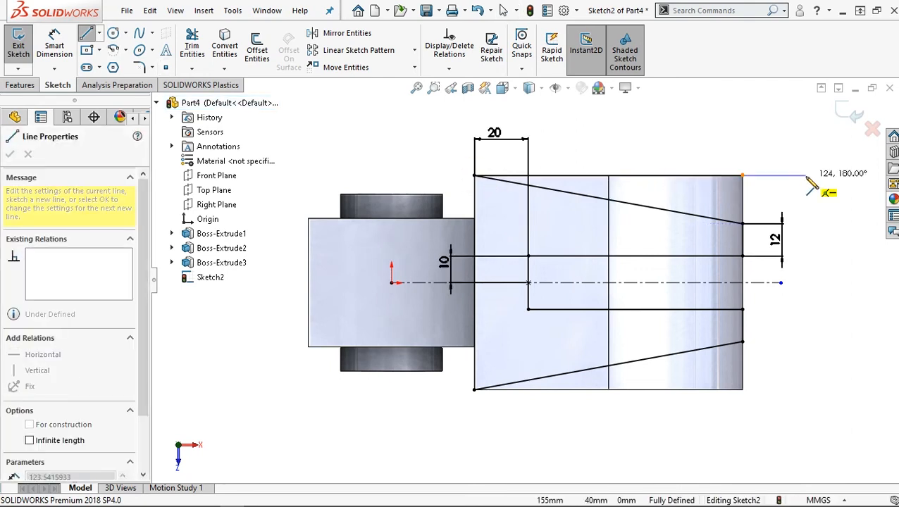
click(807, 176)
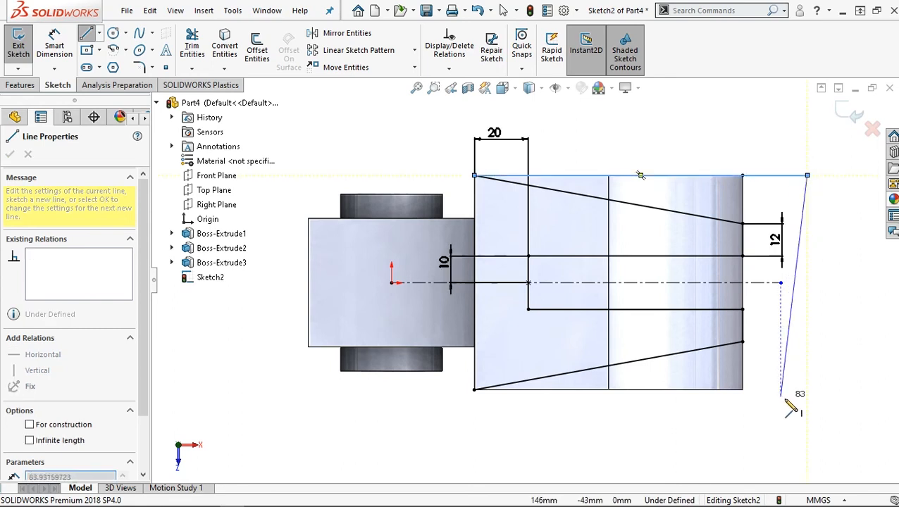
click(807, 389)
click(474, 389)
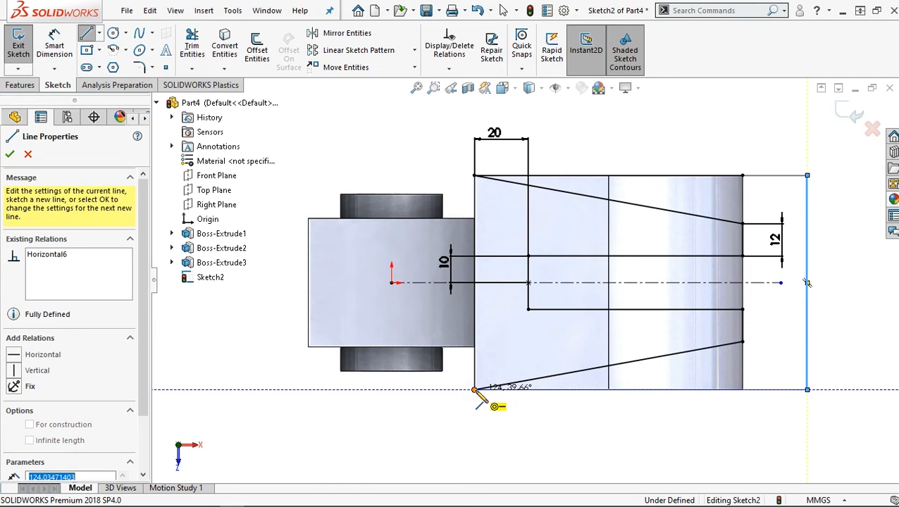
Start an Extruded Cut using the regions beyond the rounded end, inside the central slot, and outside both sloped lines.
click(19, 85)
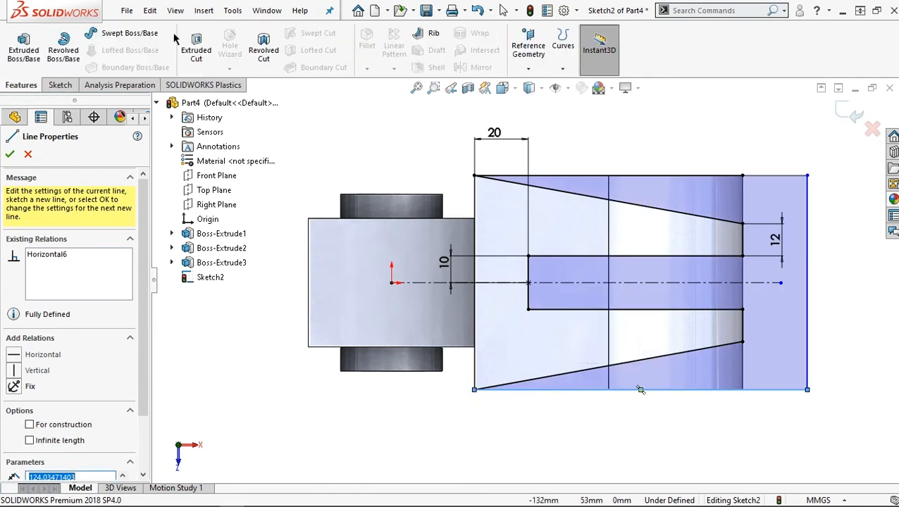
click(197, 51)
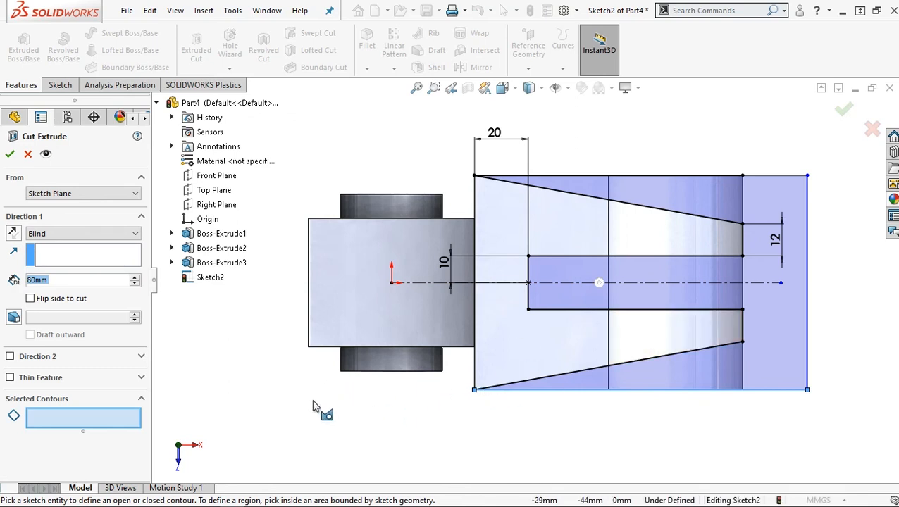
click(775, 314)
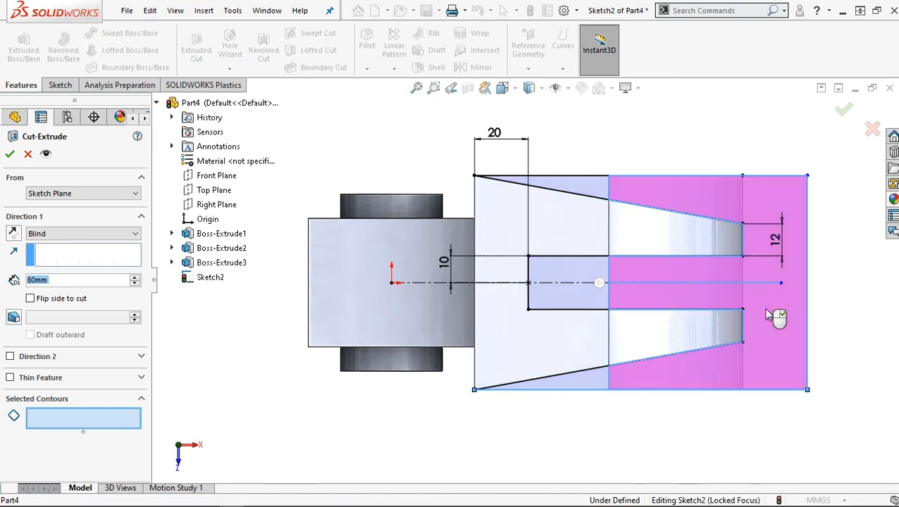
click(566, 297)
click(583, 189)
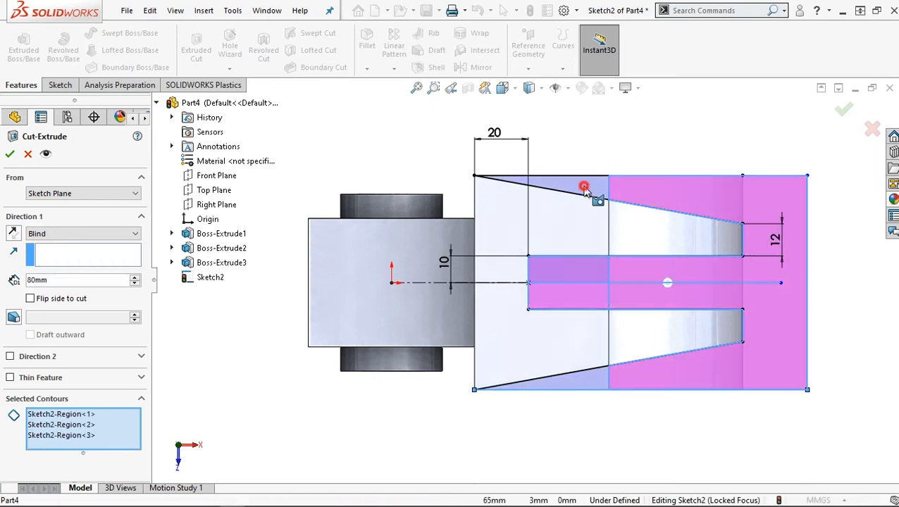
click(572, 380)
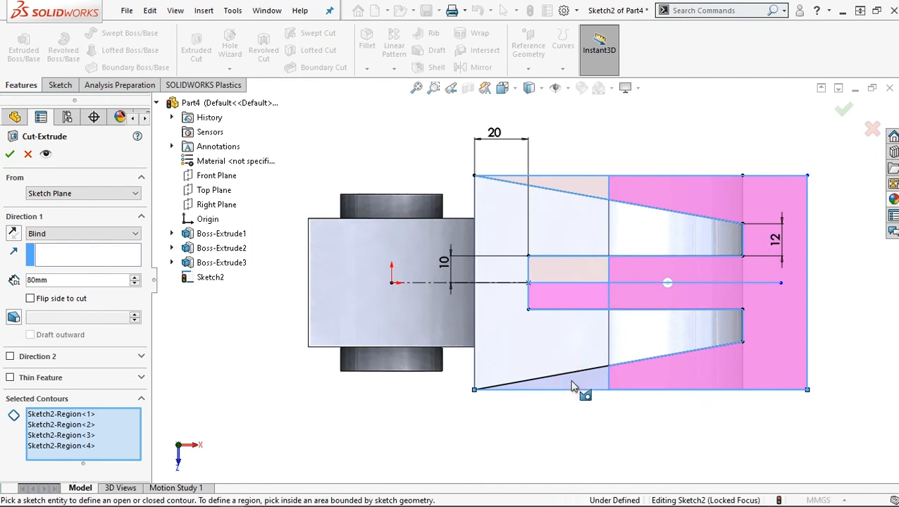
click(572, 383)
Extend the blind cut depth to 128 mm so it passes through the whole body, and complete the cut.
middle_drag(566, 398, 549, 299)
key(ctrl+7)
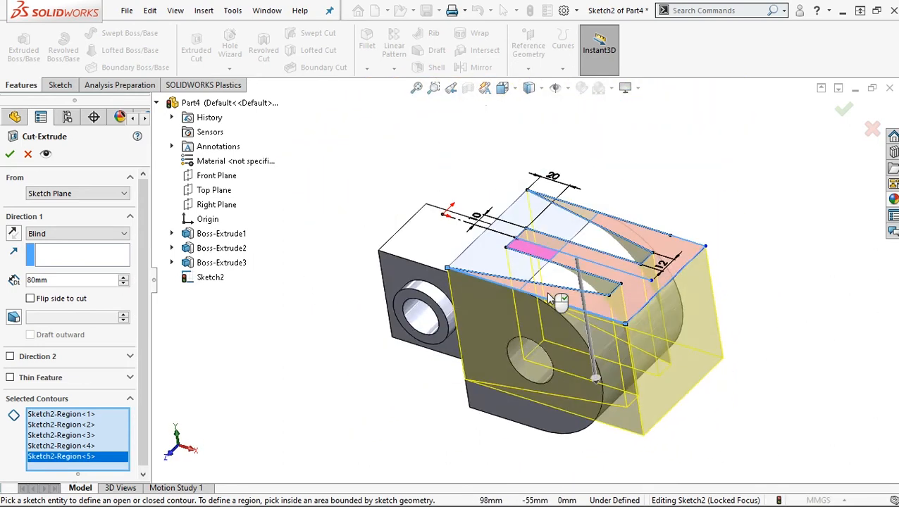
drag(548, 375, 548, 431)
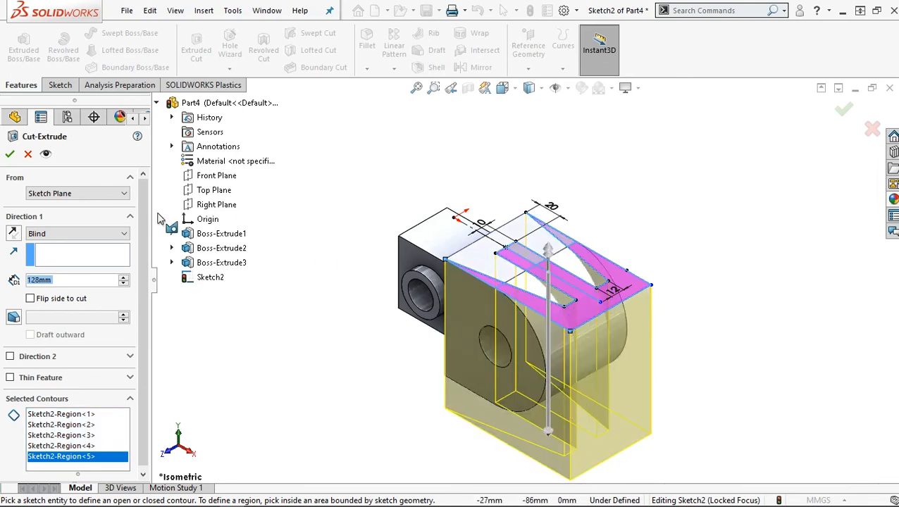
click(19, 158)
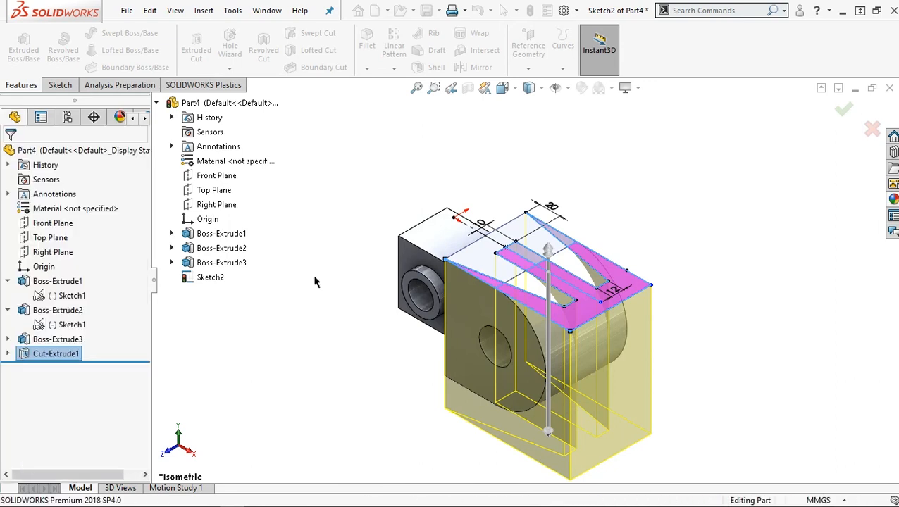
click(744, 381)
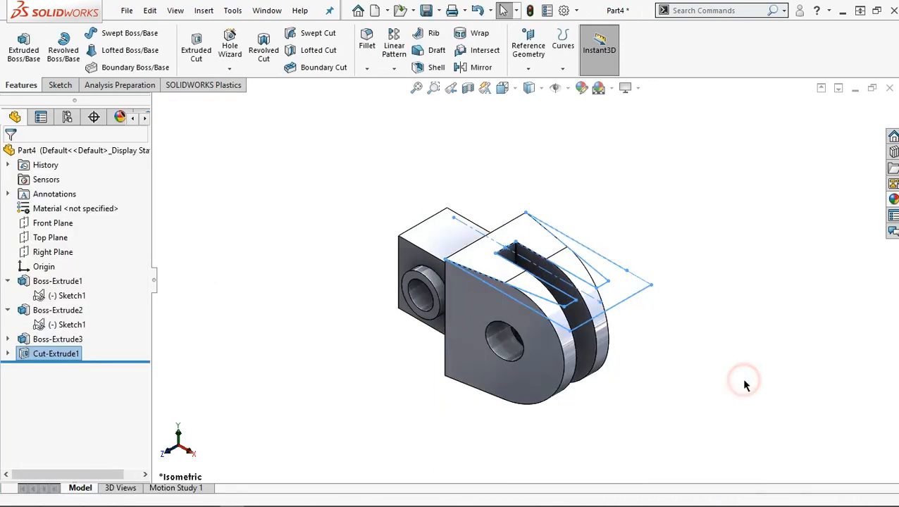
scroll(633, 311, down, 1)
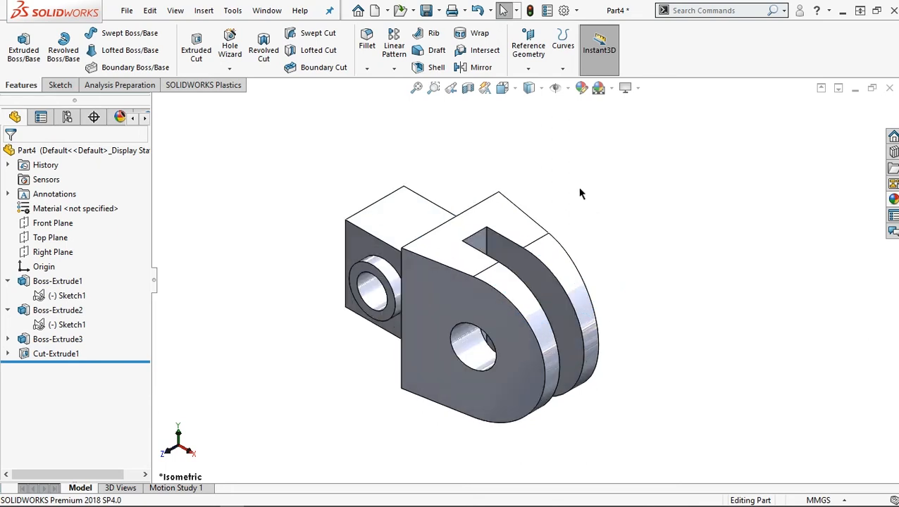
Apply the light pink color from the standard palette to the whole part.
click(582, 91)
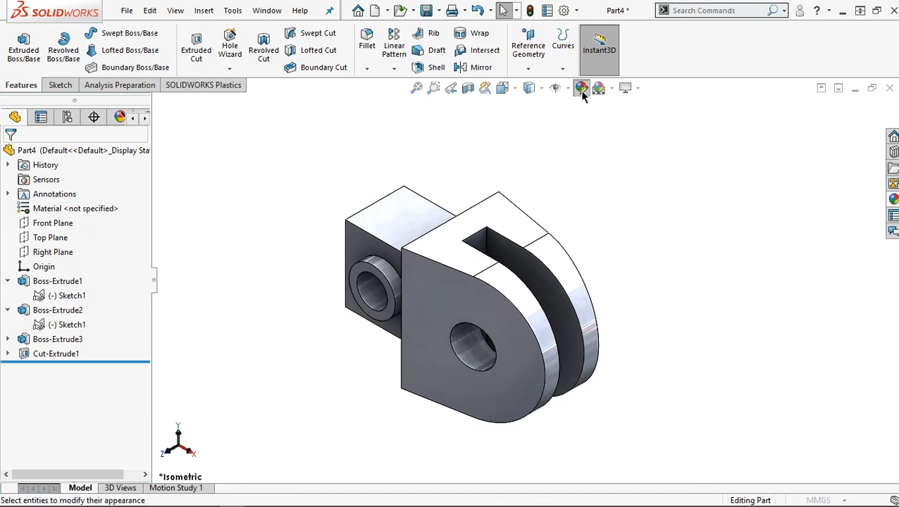
click(582, 91)
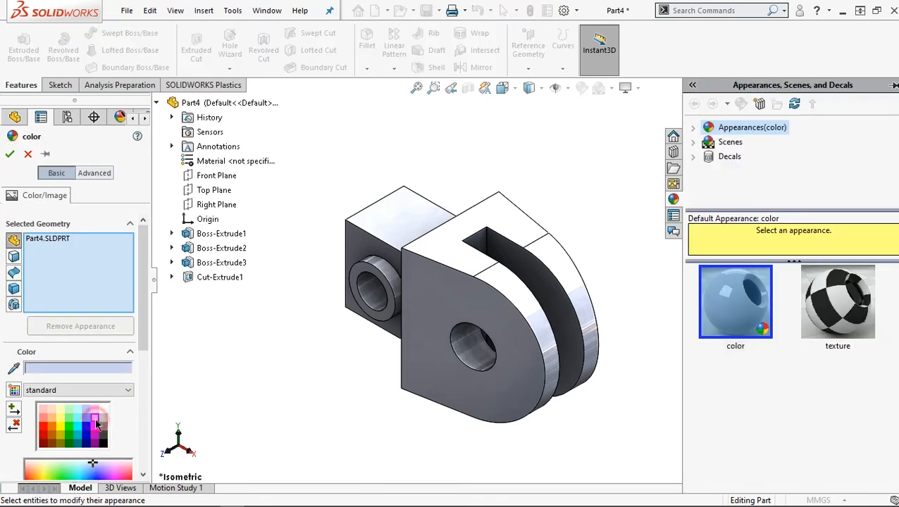
click(95, 420)
click(10, 153)
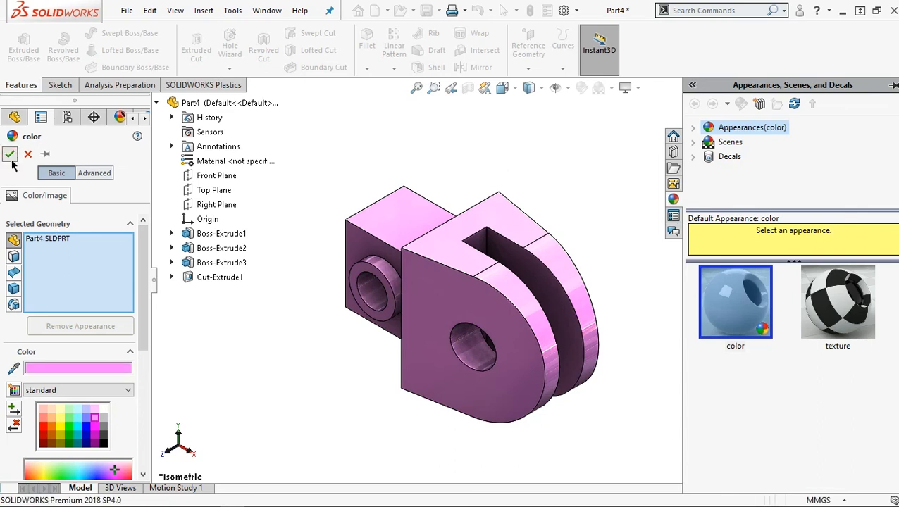
click(282, 342)
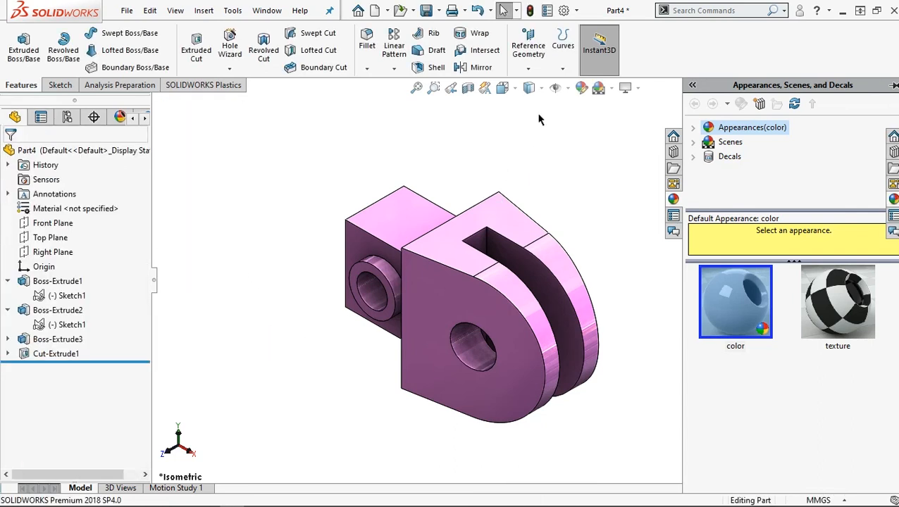
Edit the appearance again with the whole part removed from the selected geometry, face selection enabled, and light gray (192, 192, 192) chosen.
click(582, 92)
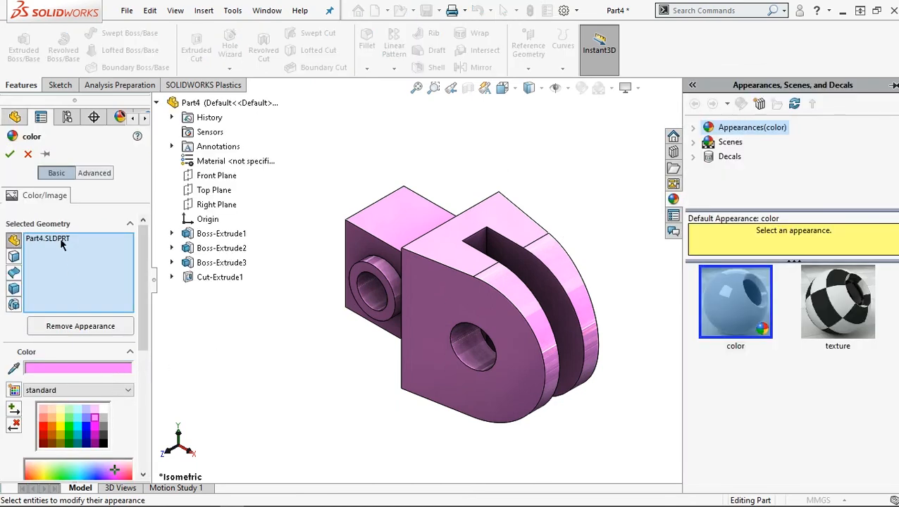
right_click(62, 243)
click(92, 263)
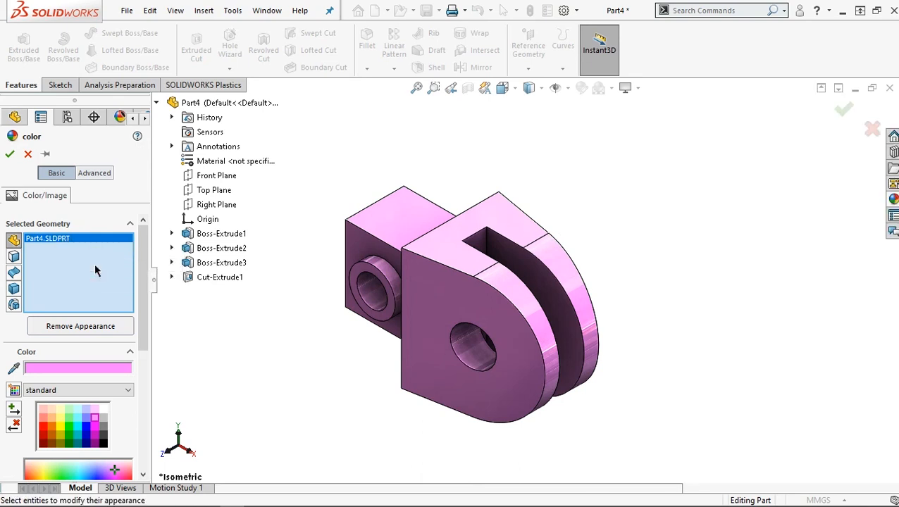
click(14, 258)
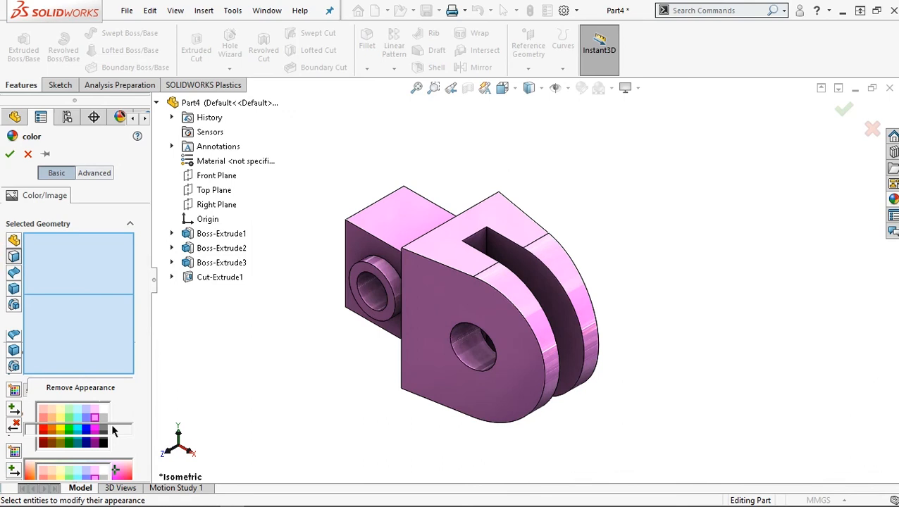
drag(146, 289, 146, 363)
click(104, 335)
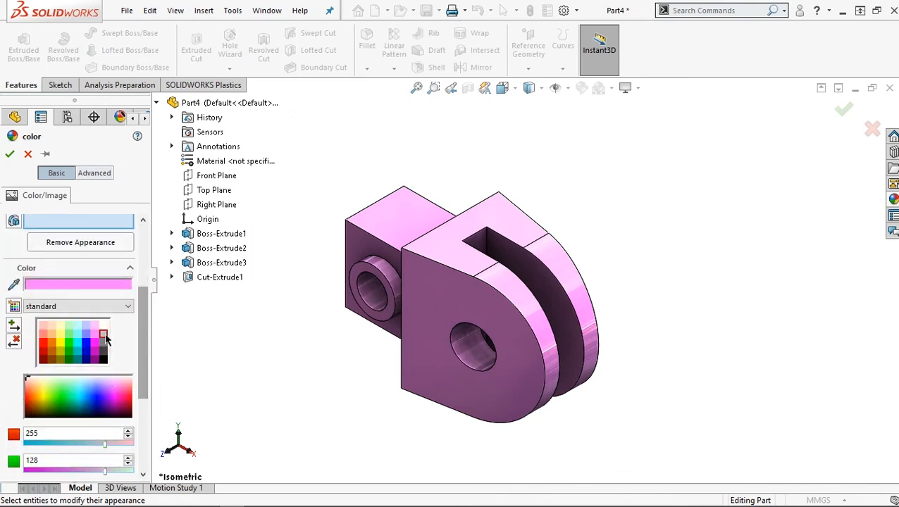
Apply the gray color to both hole walls, the tube's end faces, and the forked body's top and rounded outer faces.
click(372, 296)
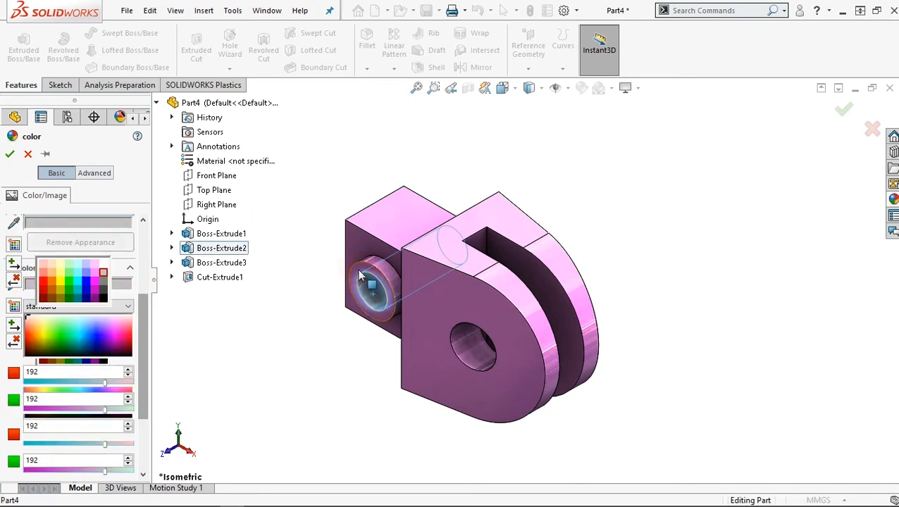
click(484, 318)
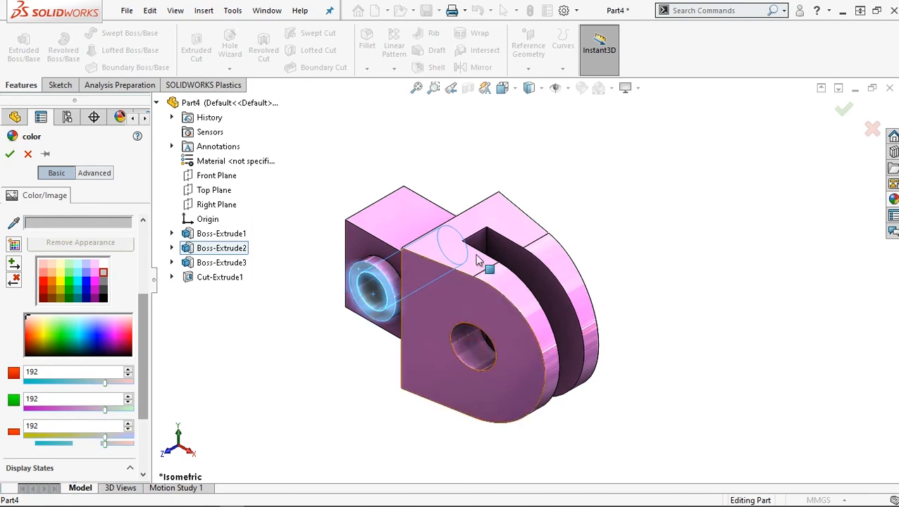
click(481, 219)
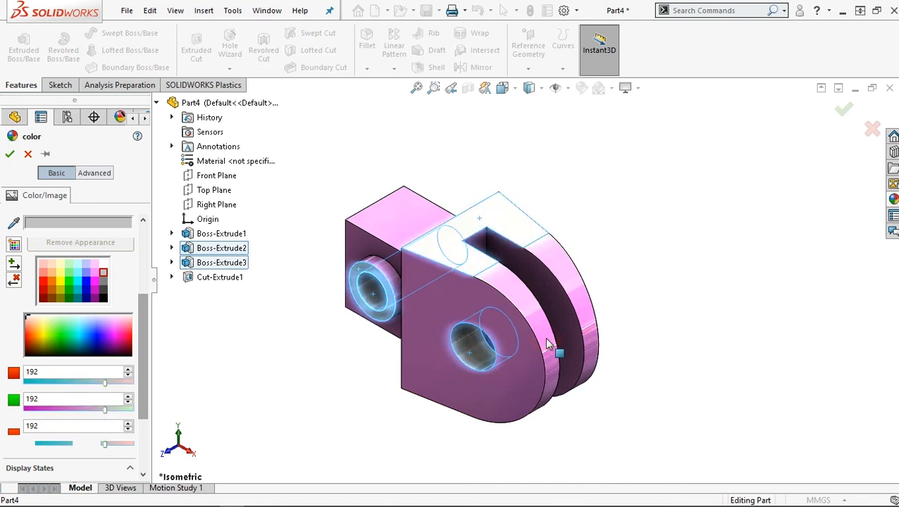
click(548, 344)
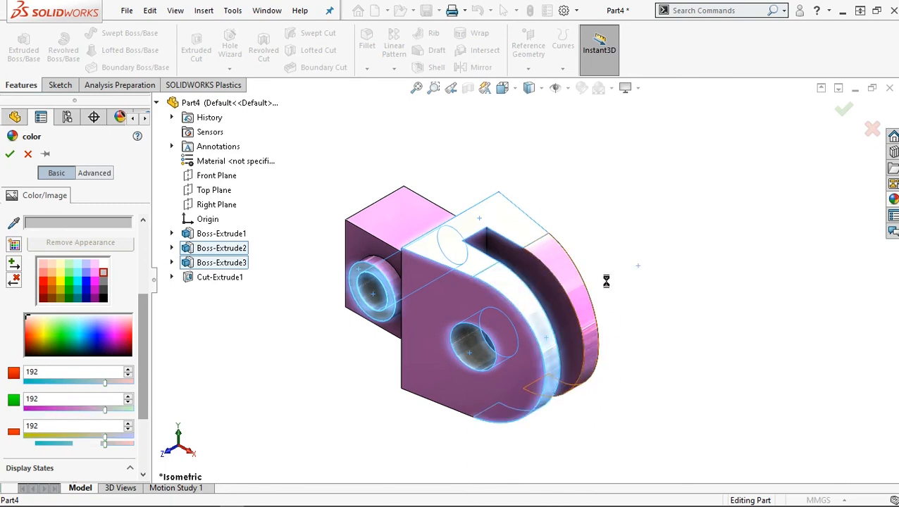
middle_drag(554, 287, 472, 231)
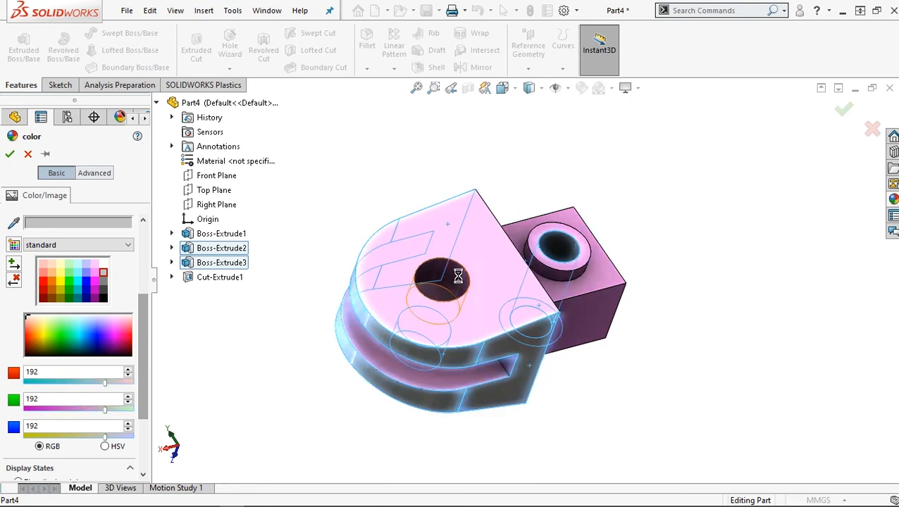
click(585, 261)
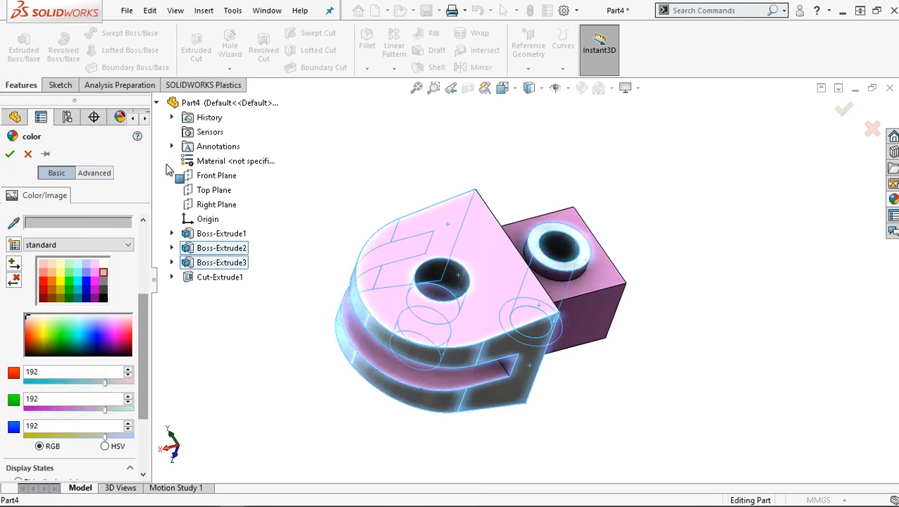
click(10, 155)
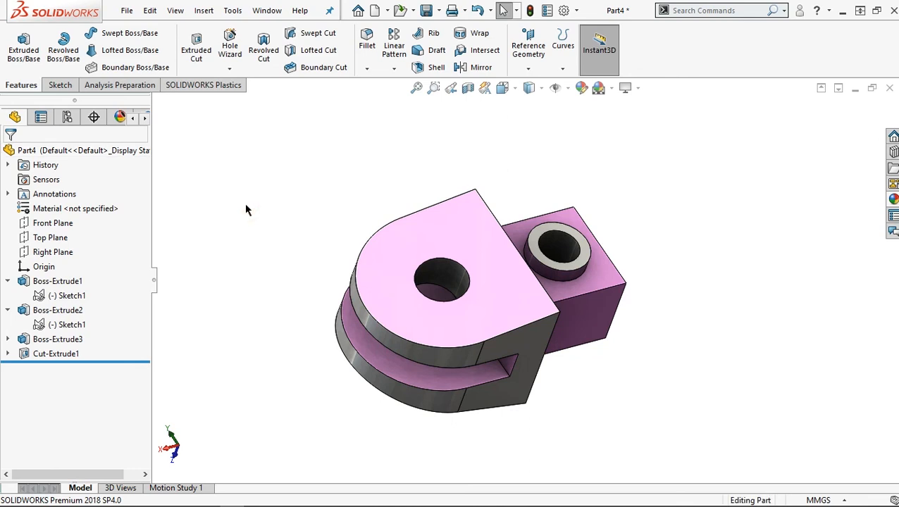
key(ctrl+7)
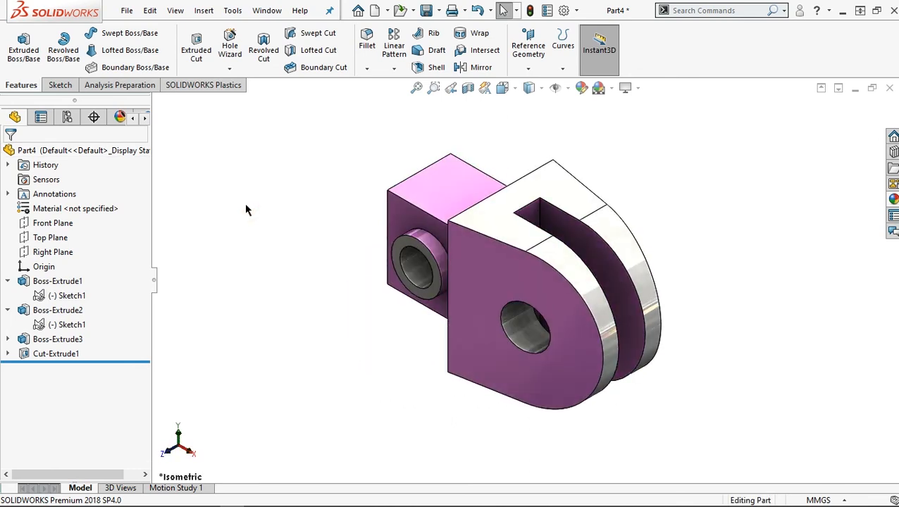
middle_drag(771, 355, 427, 405)
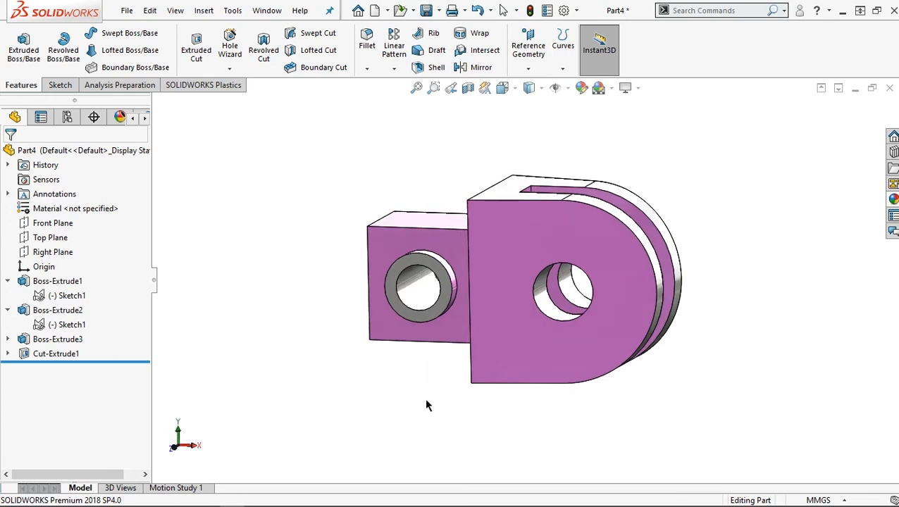
key(ctrl+7)
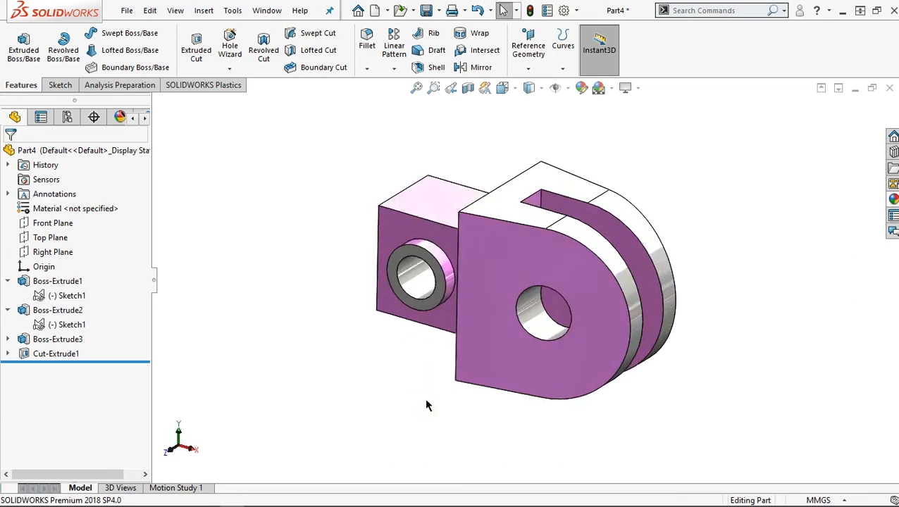